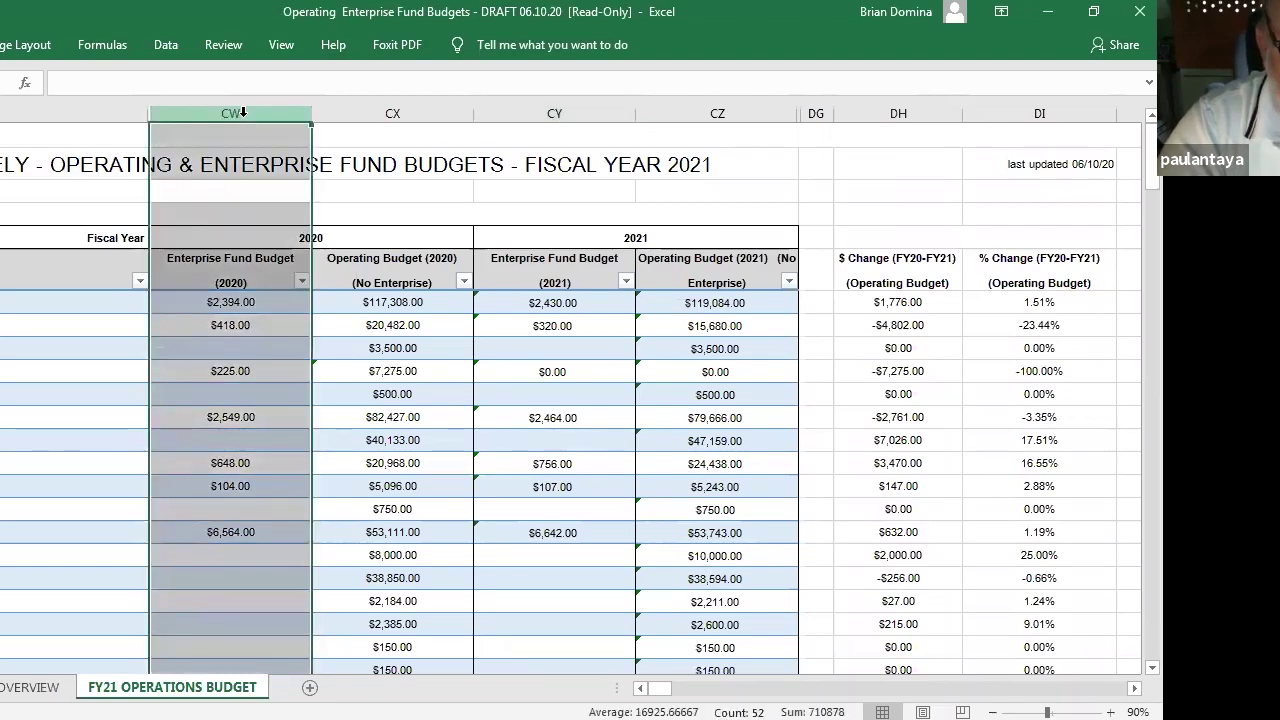
# - Hide the Enterprise Fund Budget columns for 2020 and 2021, CW and CY
pyautogui.rightClick(244, 116)
pyautogui.click(307, 380)
pyautogui.click(415, 107)
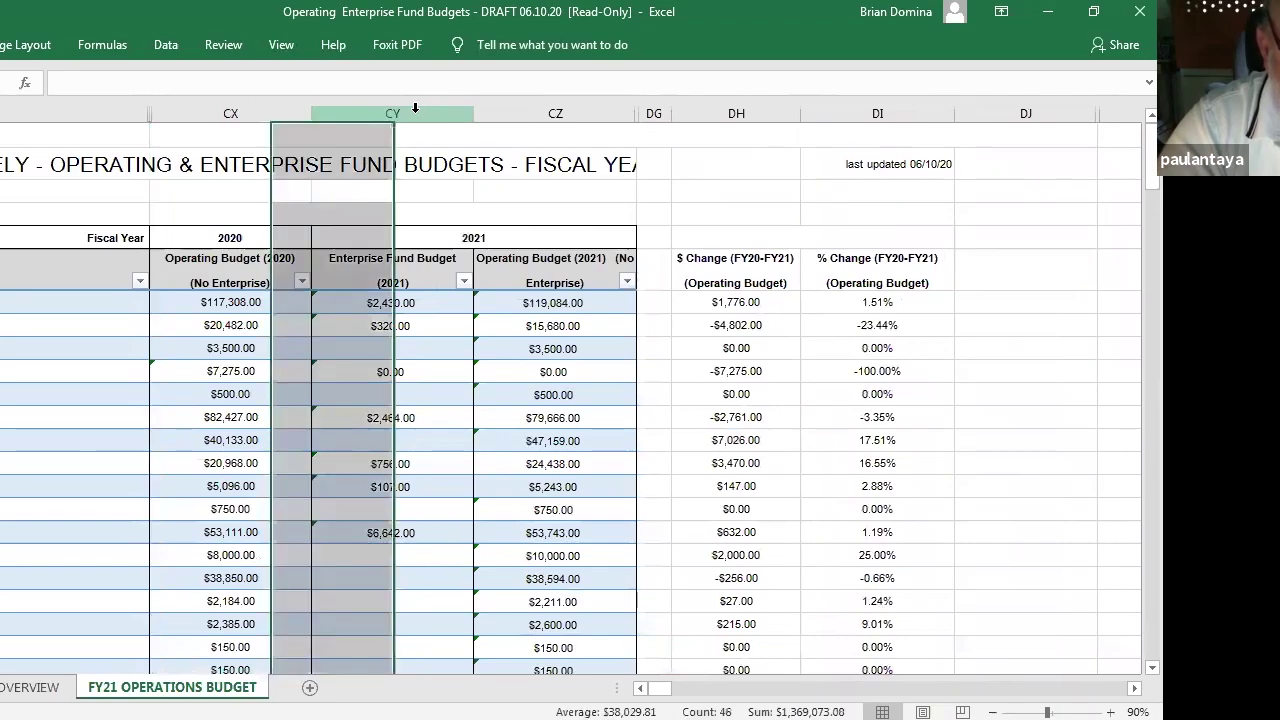
pyautogui.rightClick(415, 107)
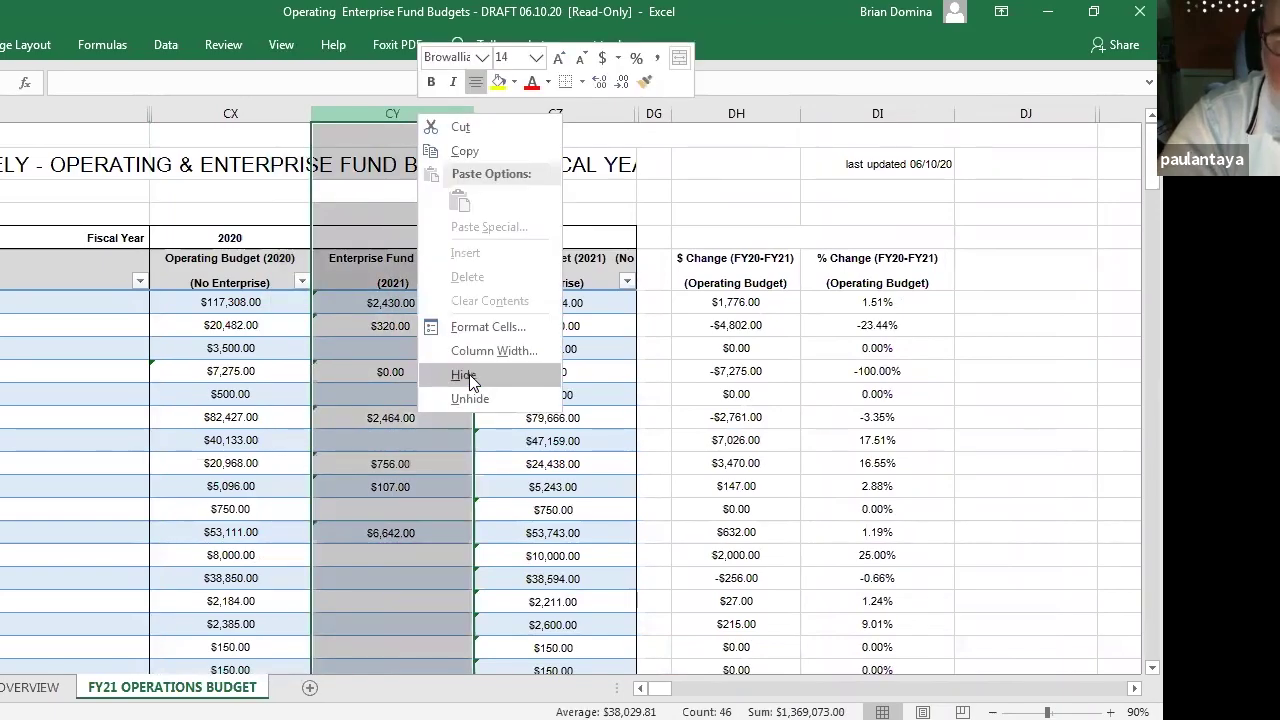
pyautogui.click(469, 374)
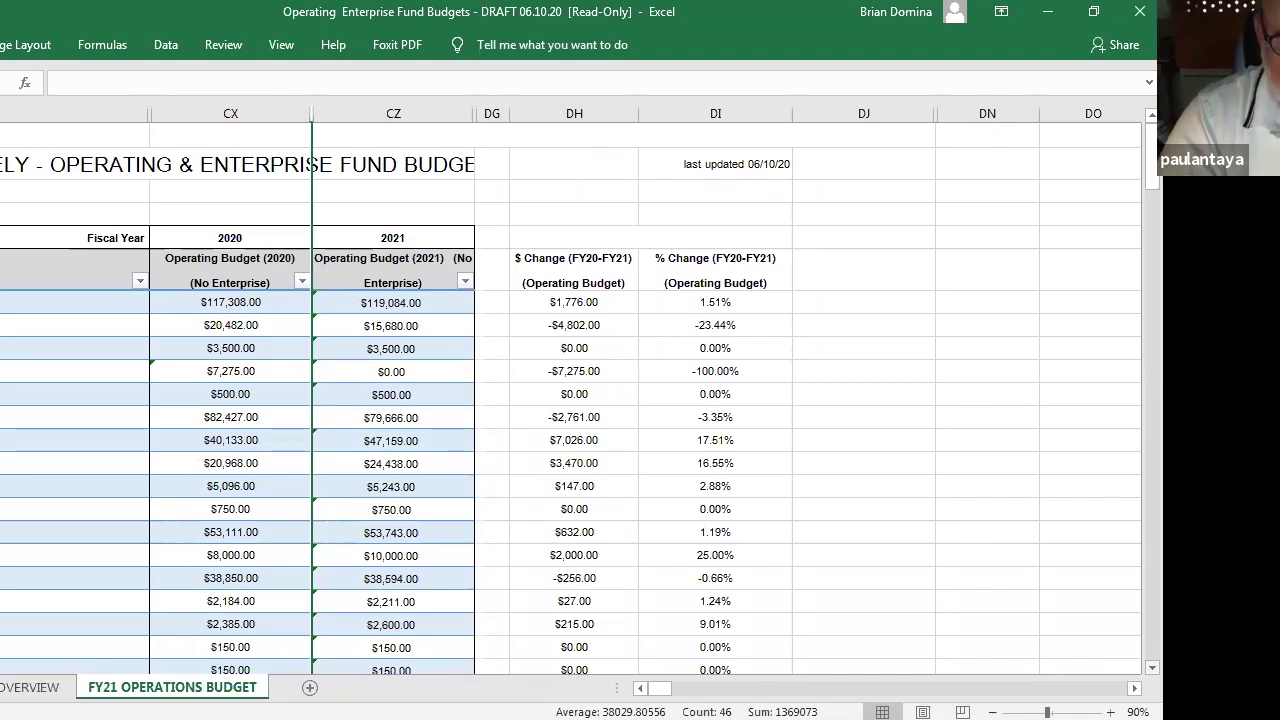
# - Review the 2020 and 2021 operating budgets and their changes in the first section, down to the GG Subtotal
pyautogui.scroll(-1, 570, 400)
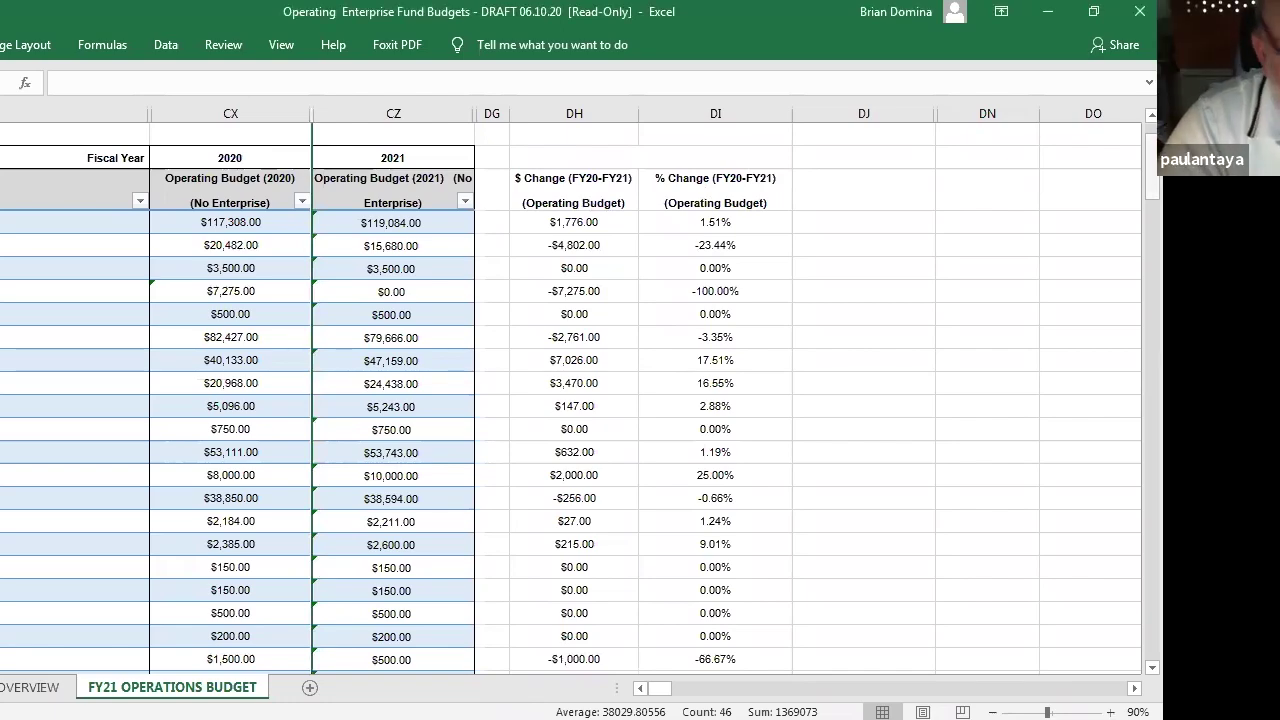
pyautogui.moveTo(1151, 150); pyautogui.dragTo(1151, 160)
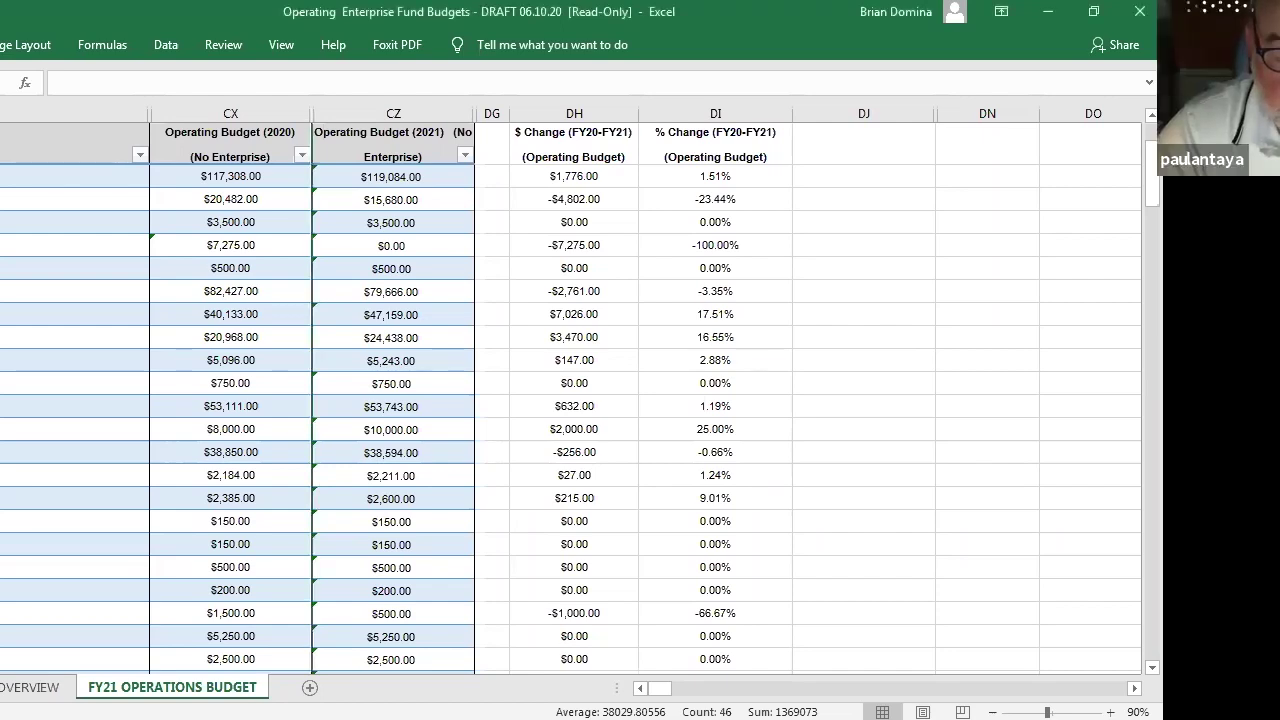
pyautogui.scroll(-1, 570, 400)
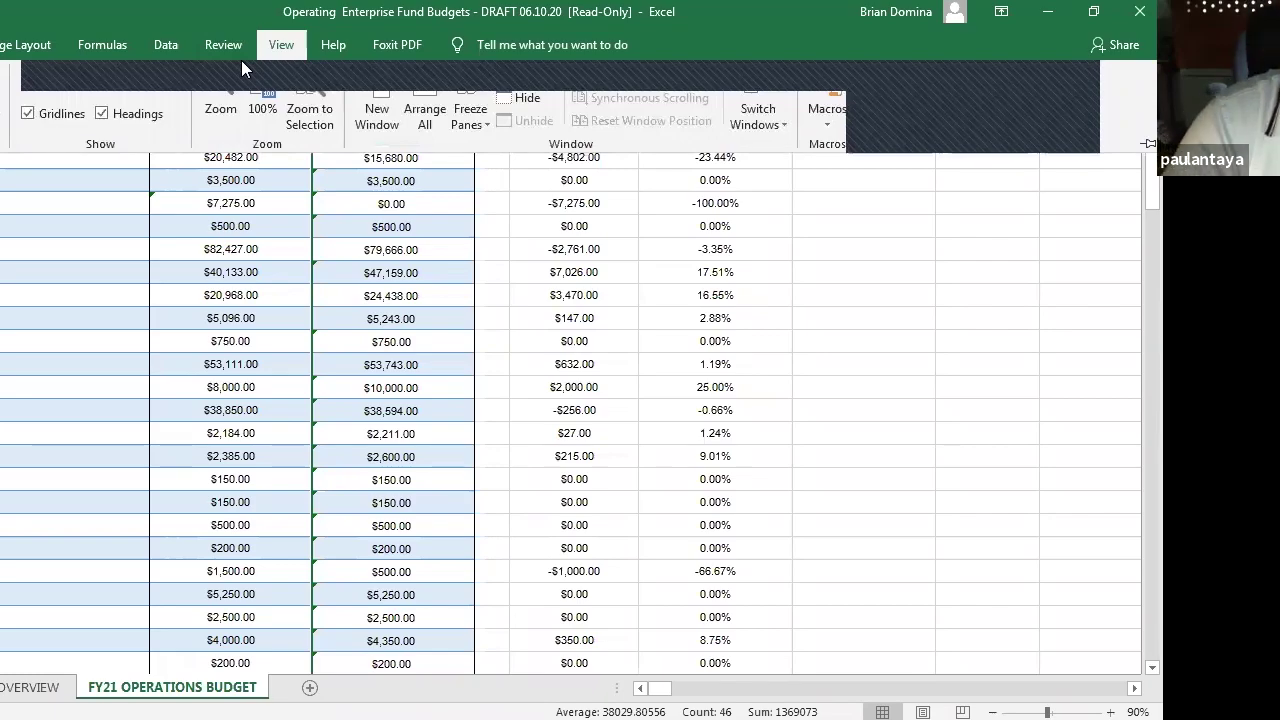
pyautogui.click(800, 5)
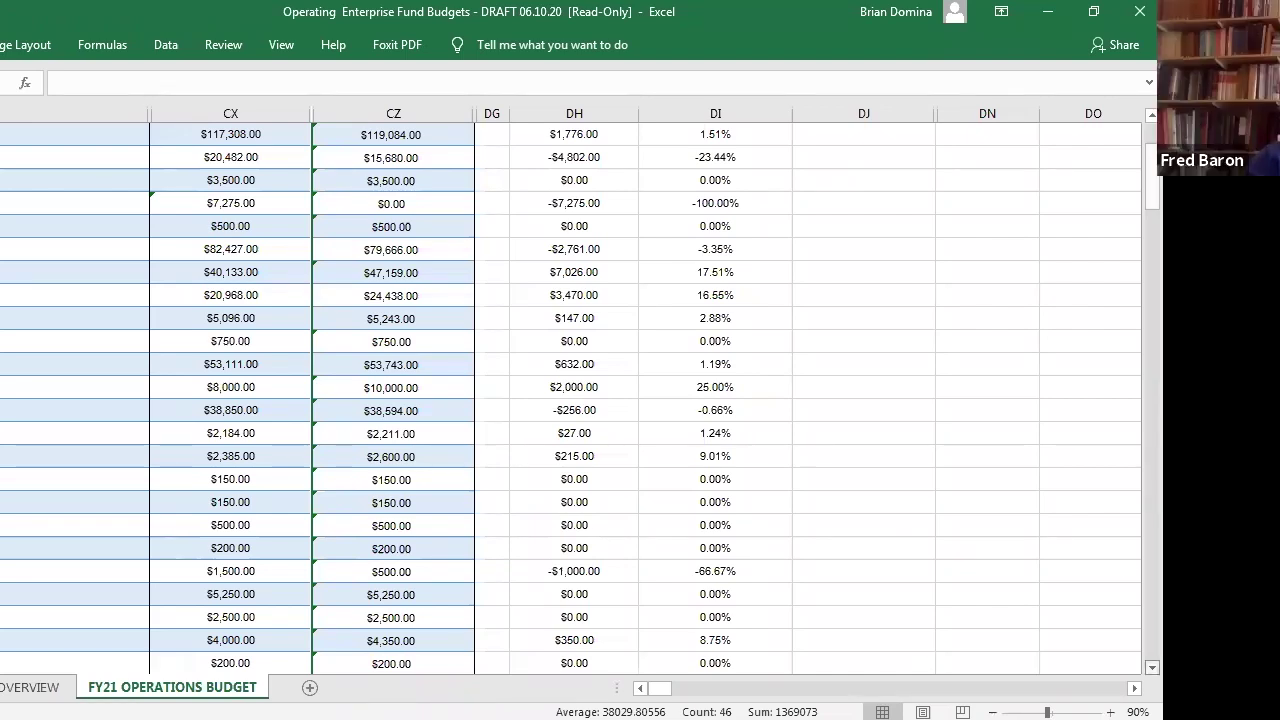
pyautogui.scroll(-2, 570, 400)
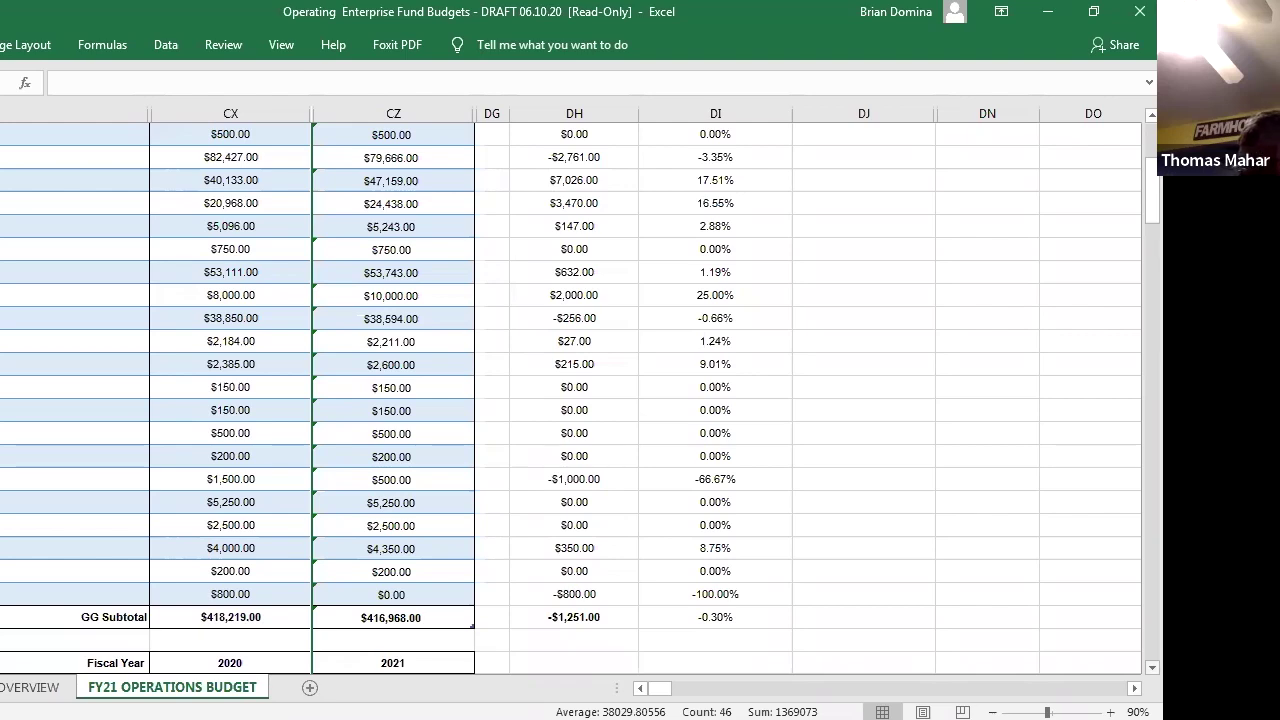
pyautogui.scroll(-1, 570, 400)
pyautogui.scroll(-3, 570, 400)
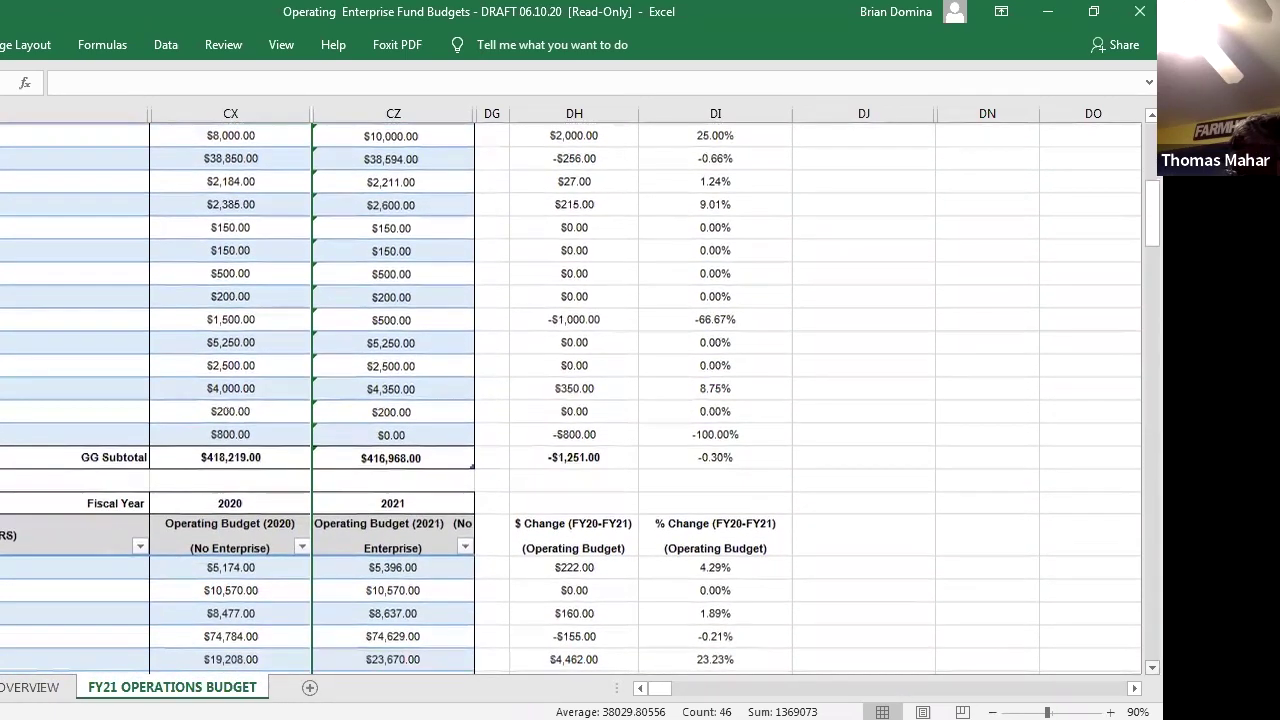
pyautogui.scroll(-2, 570, 400)
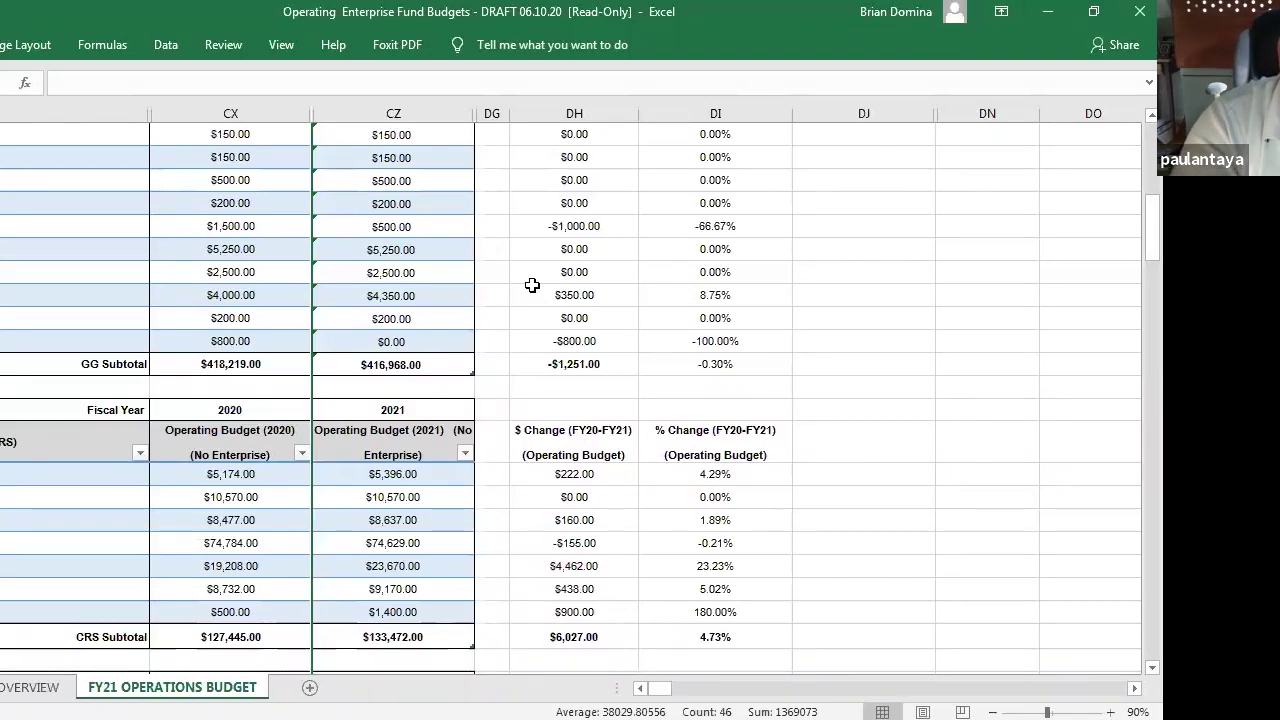
# - Set the 2021 operating budget of the first line item in the CRS section to 4131.26
pyautogui.click(420, 475)
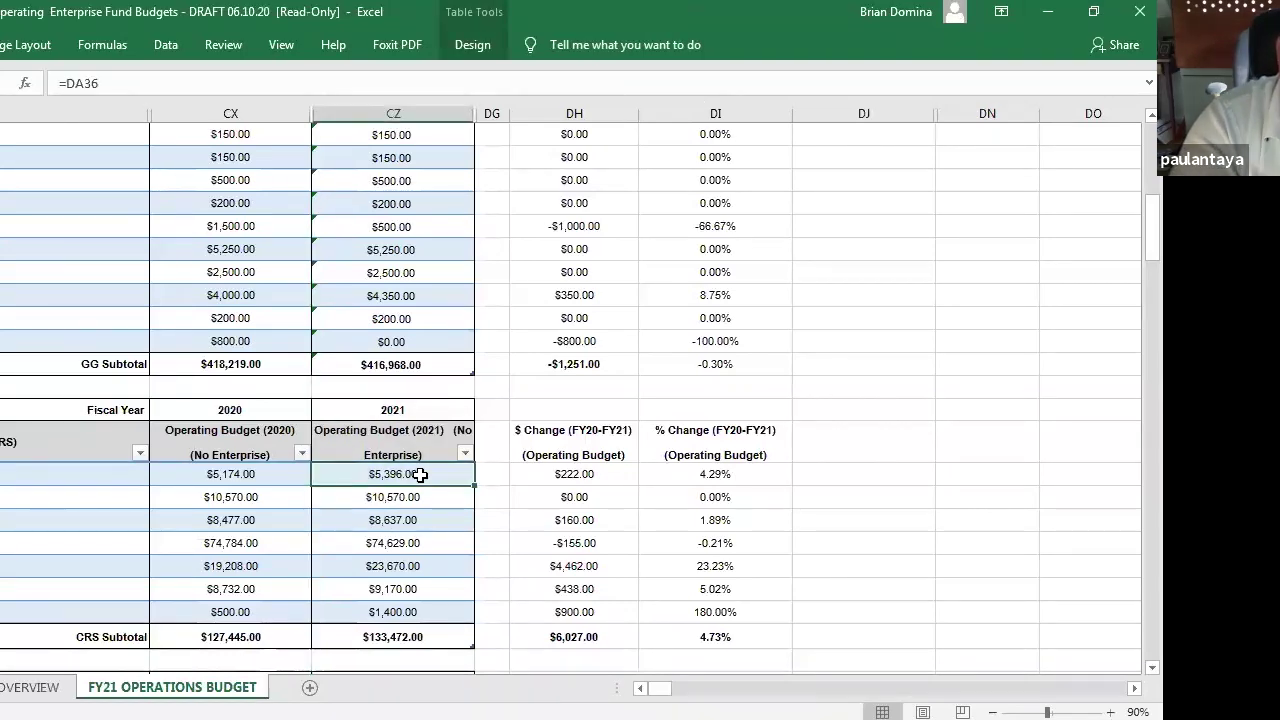
pyautogui.doubleClick(420, 475)
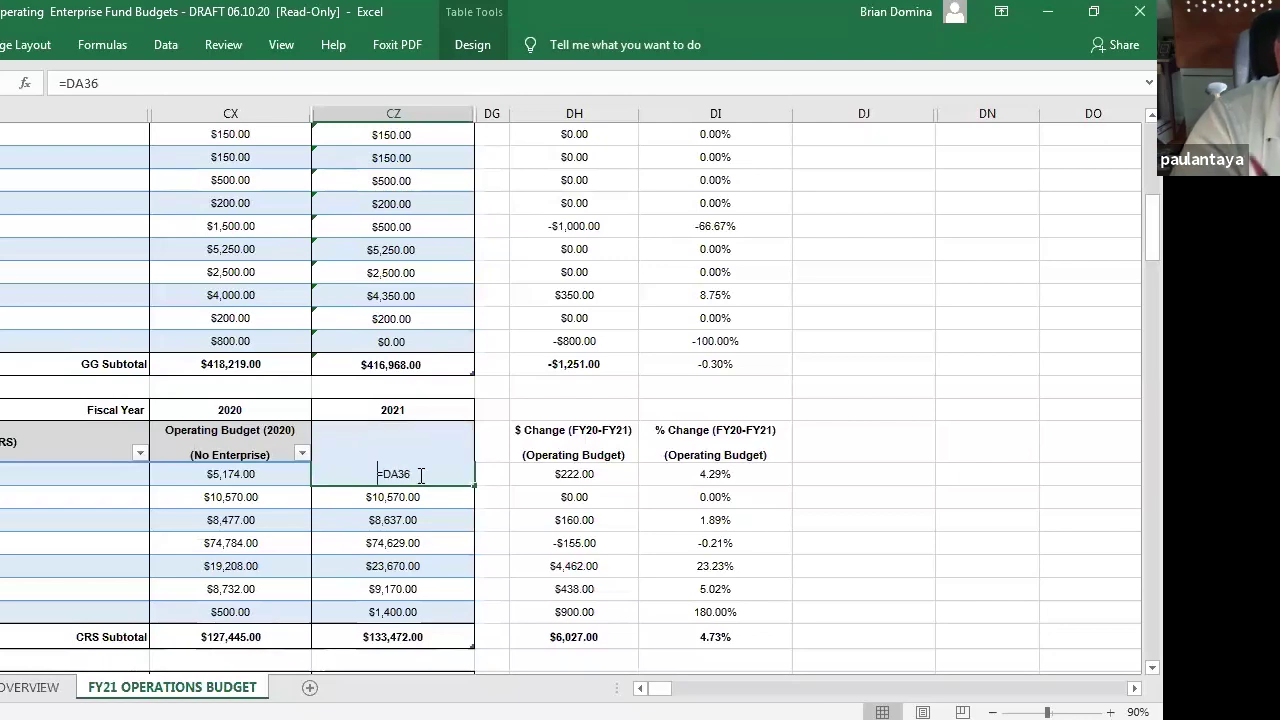
pyautogui.write('4131.26')
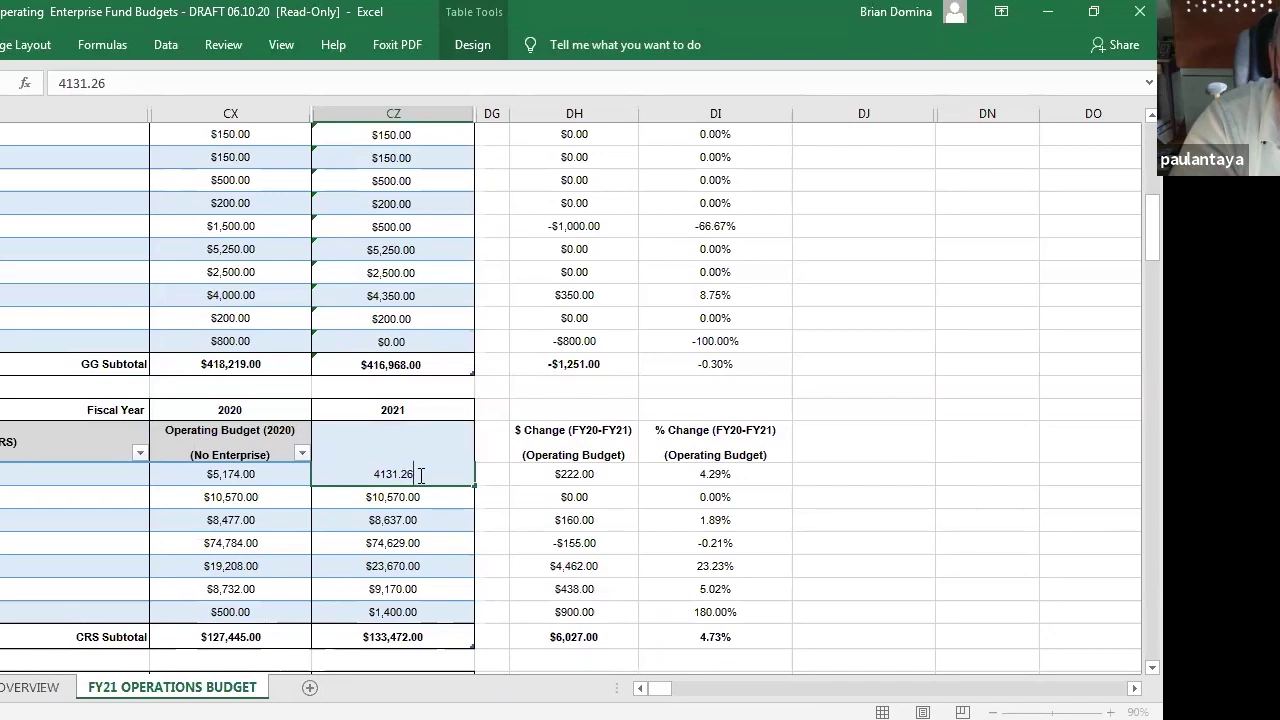
pyautogui.click(428, 540)
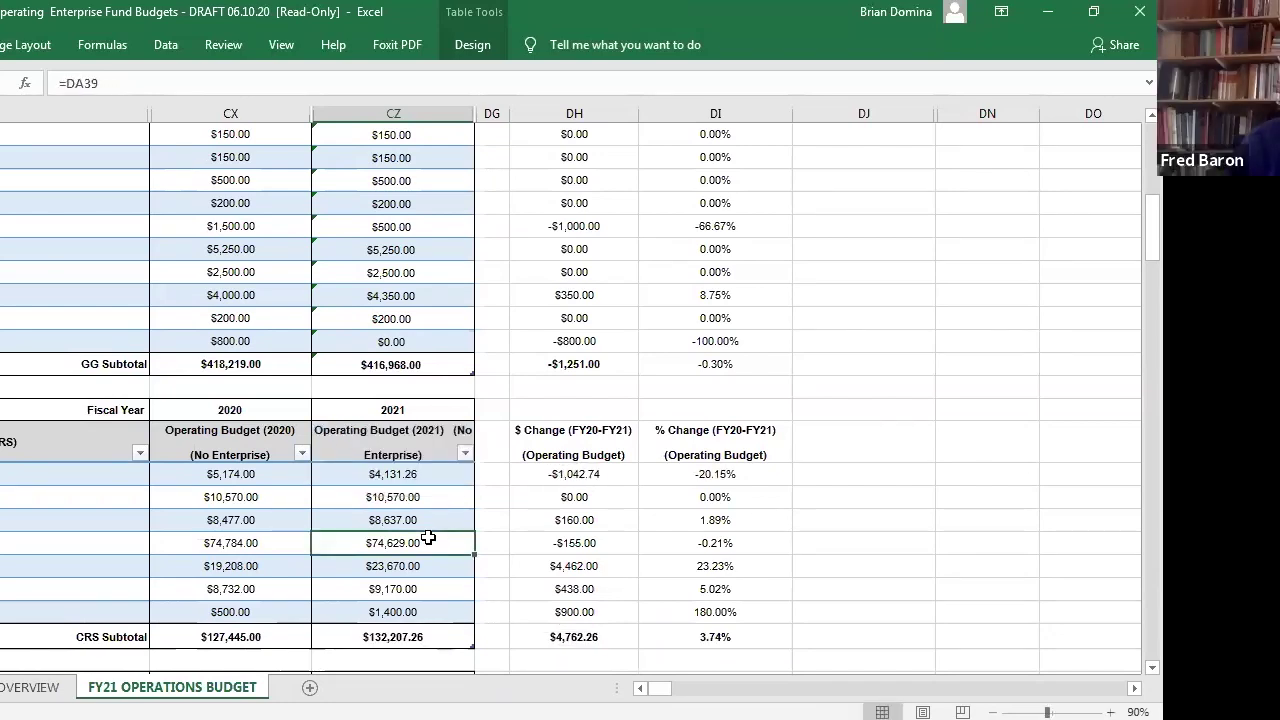
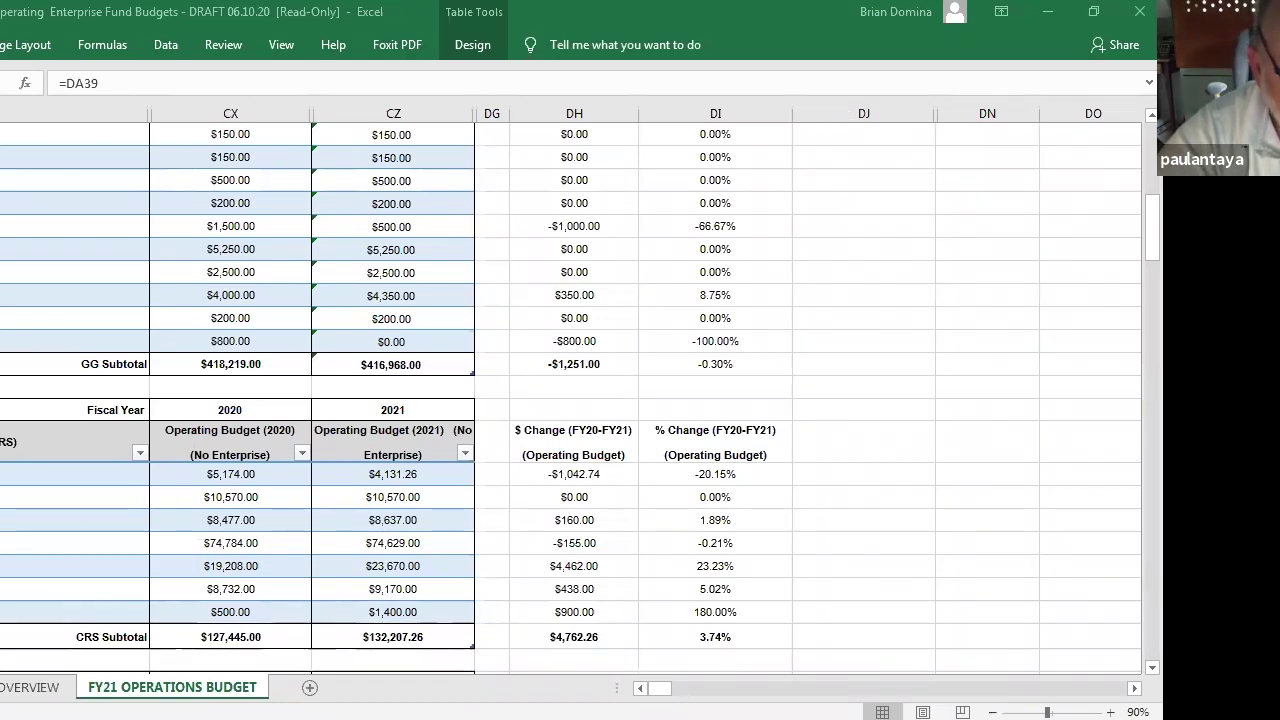
# - Review the 2020 and 2021 budget lines and changes in the CRS, PH, PS and PW sections
pyautogui.click(393, 543)
pyautogui.scroll(-1, 570, 400)
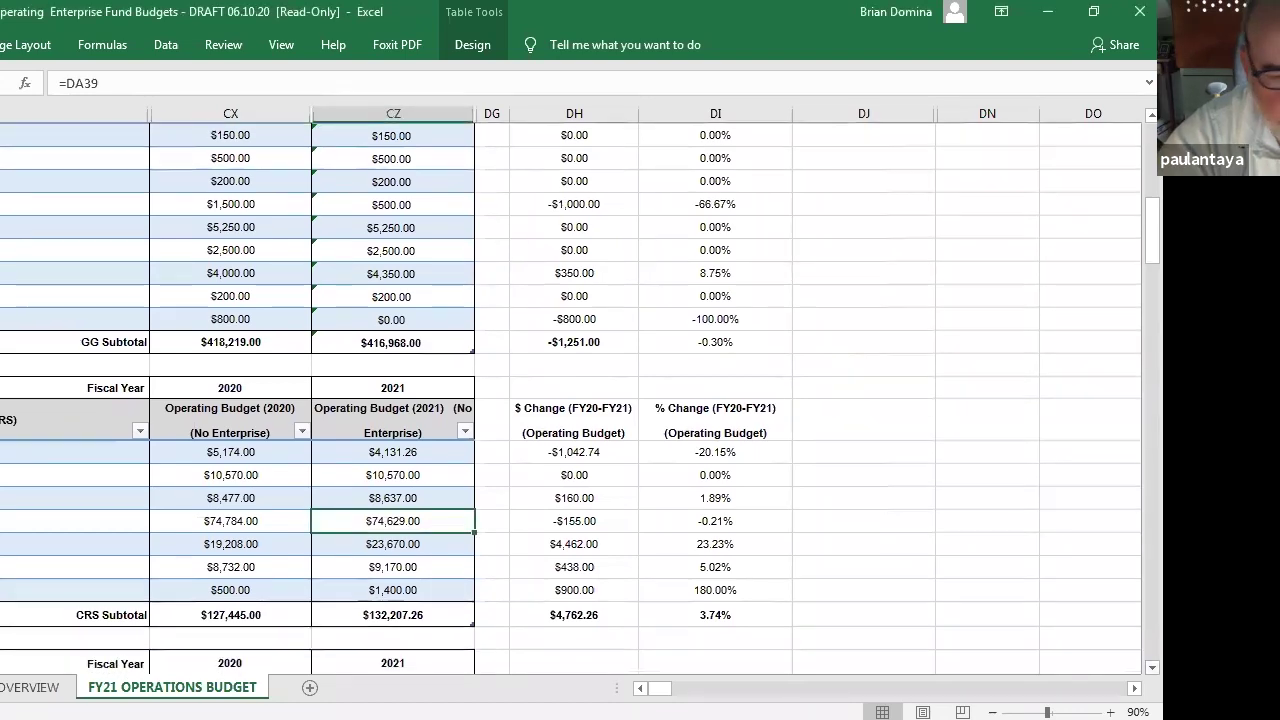
pyautogui.scroll(-2, 570, 400)
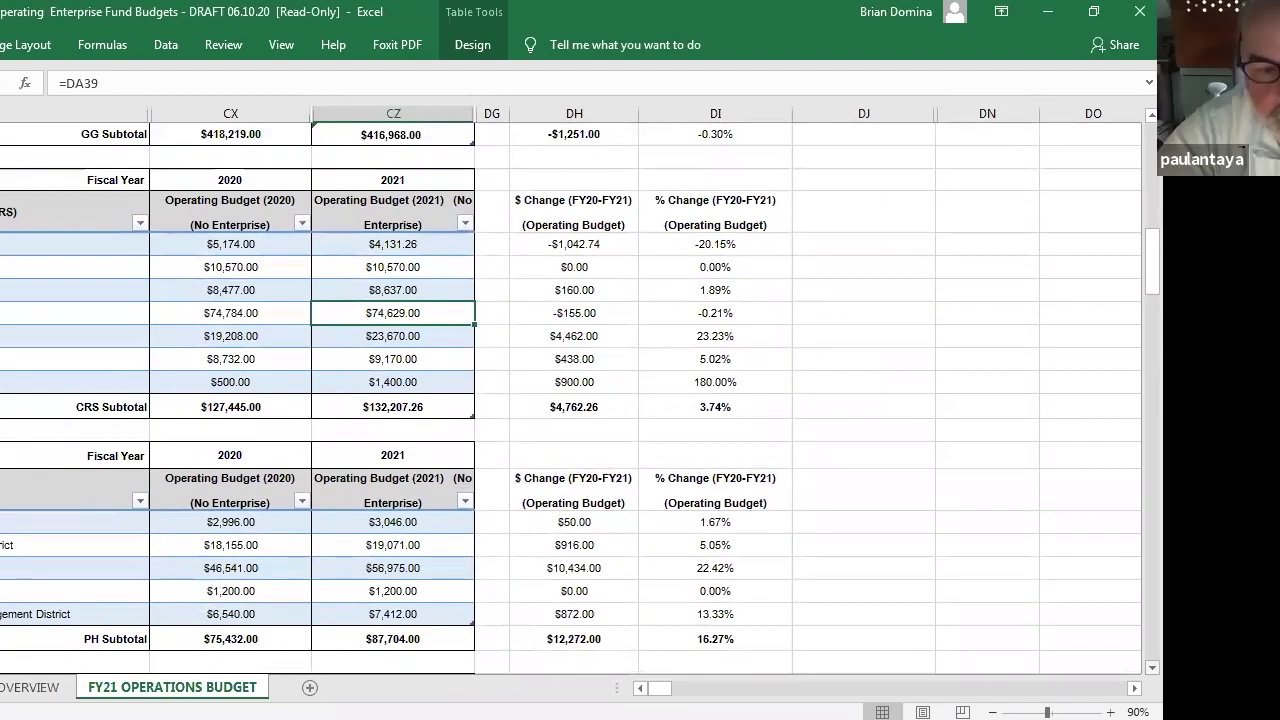
pyautogui.scroll(-1, 570, 400)
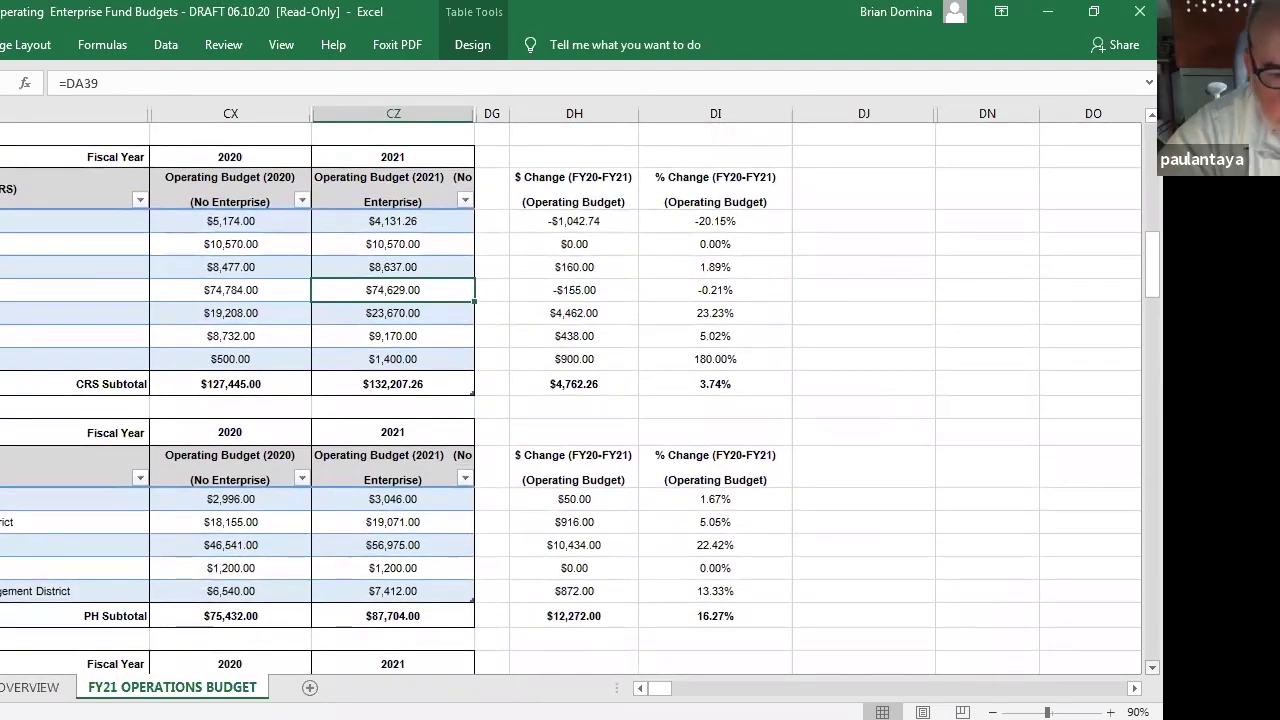
pyautogui.scroll(-1, 570, 397)
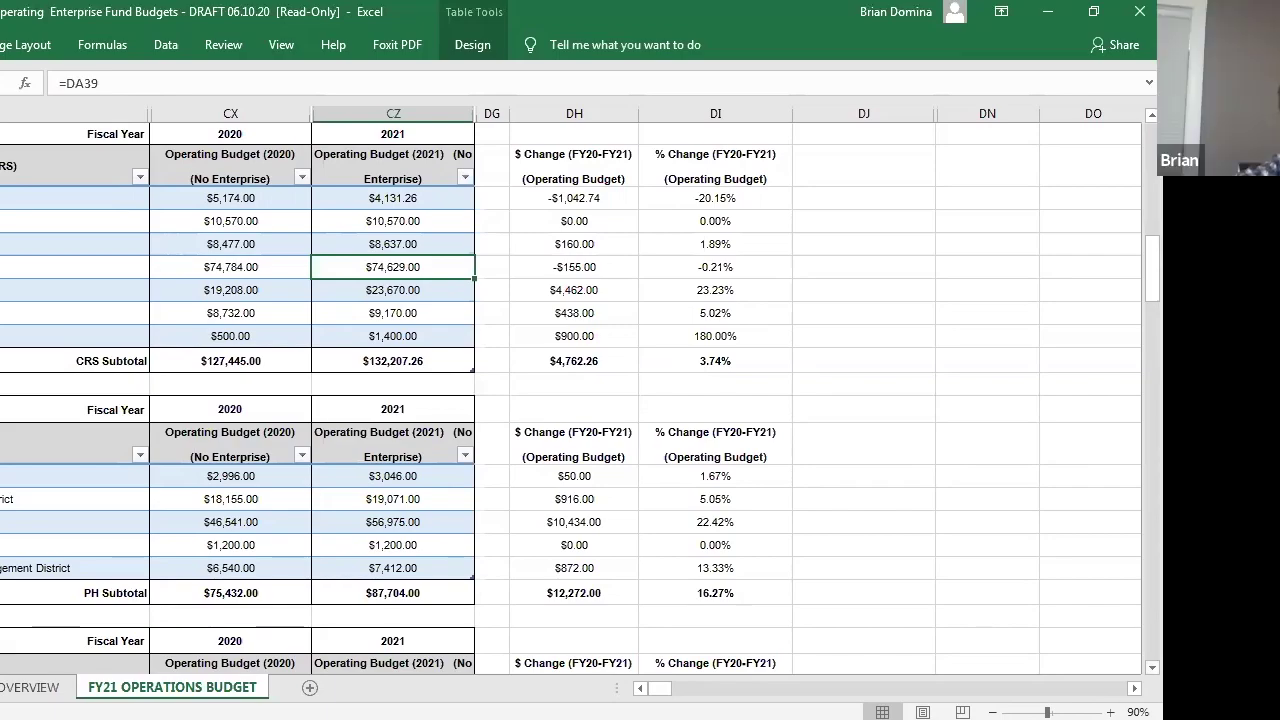
pyautogui.scroll(-3, 580, 385)
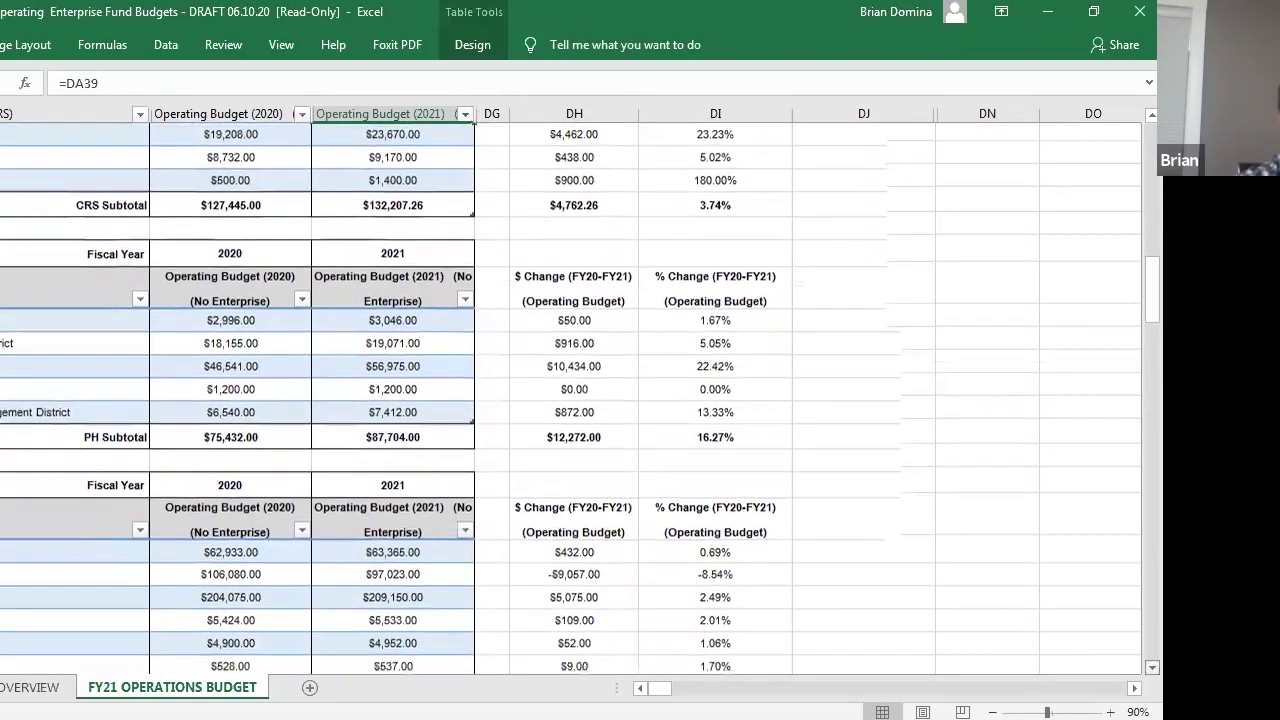
pyautogui.scroll(-2, 580, 385)
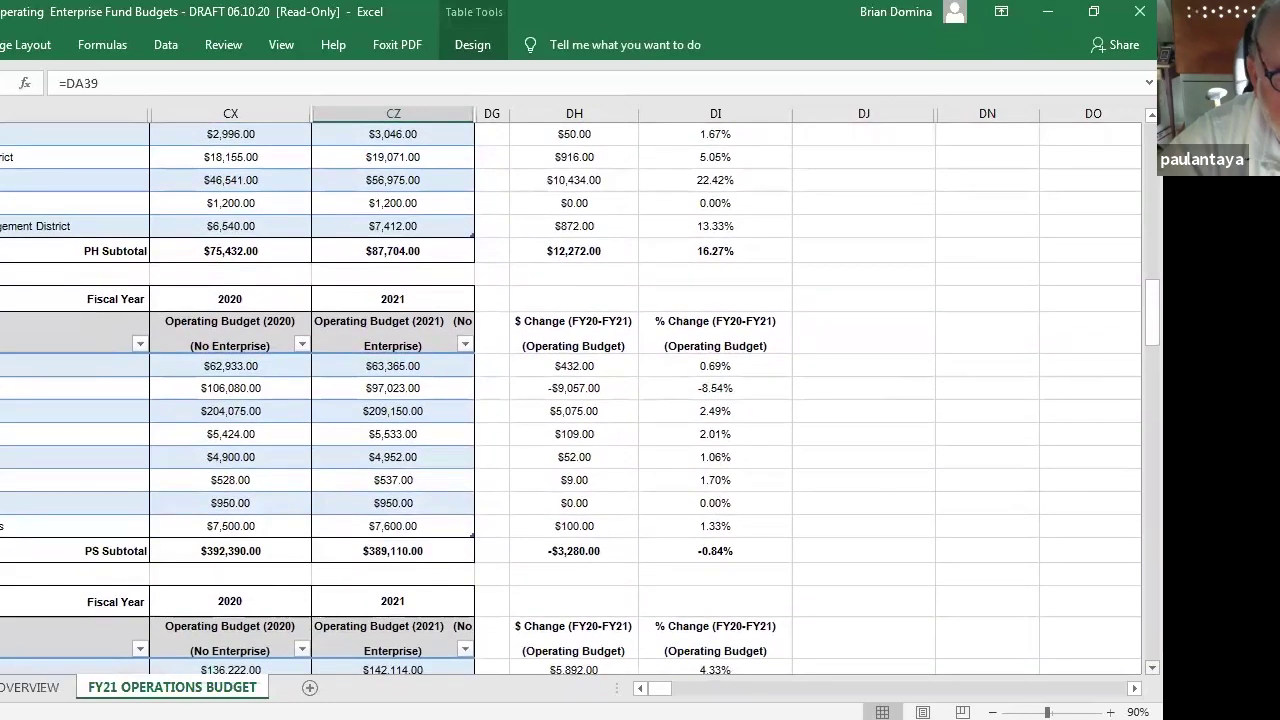
pyautogui.scroll(-1, 580, 385)
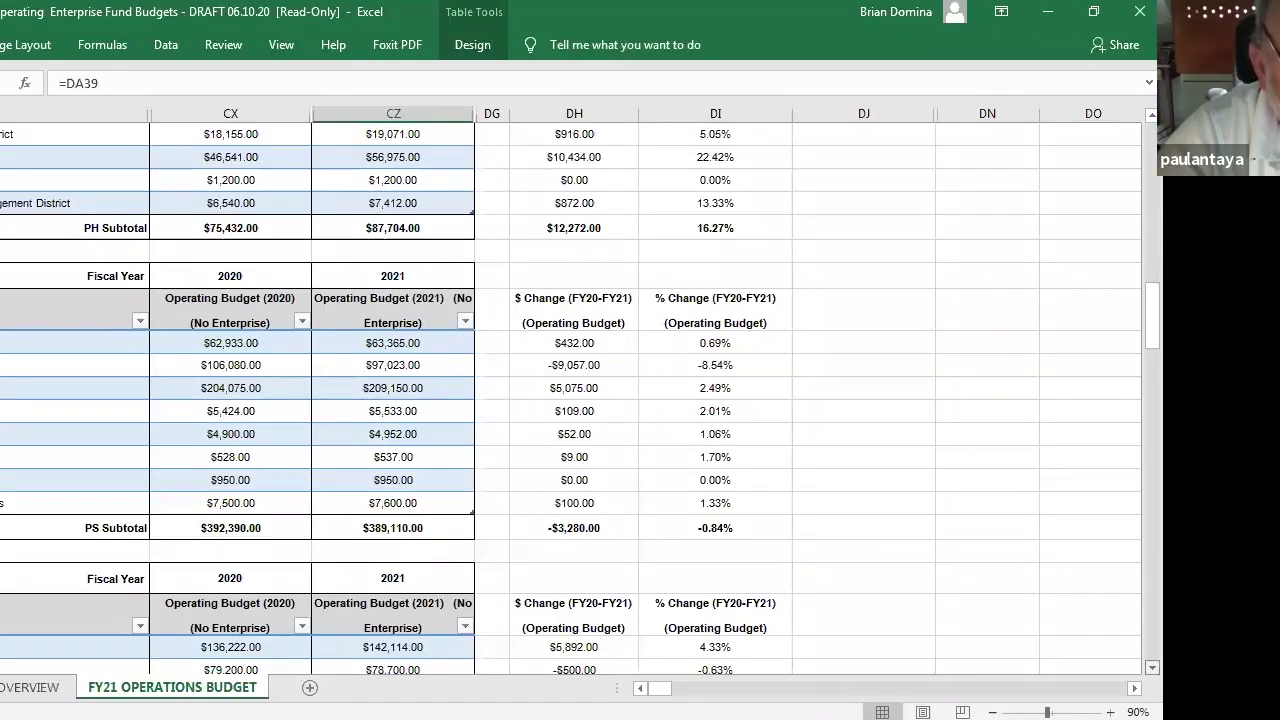
pyautogui.scroll(-3, 570, 400)
pyautogui.scroll(-1, 570, 400)
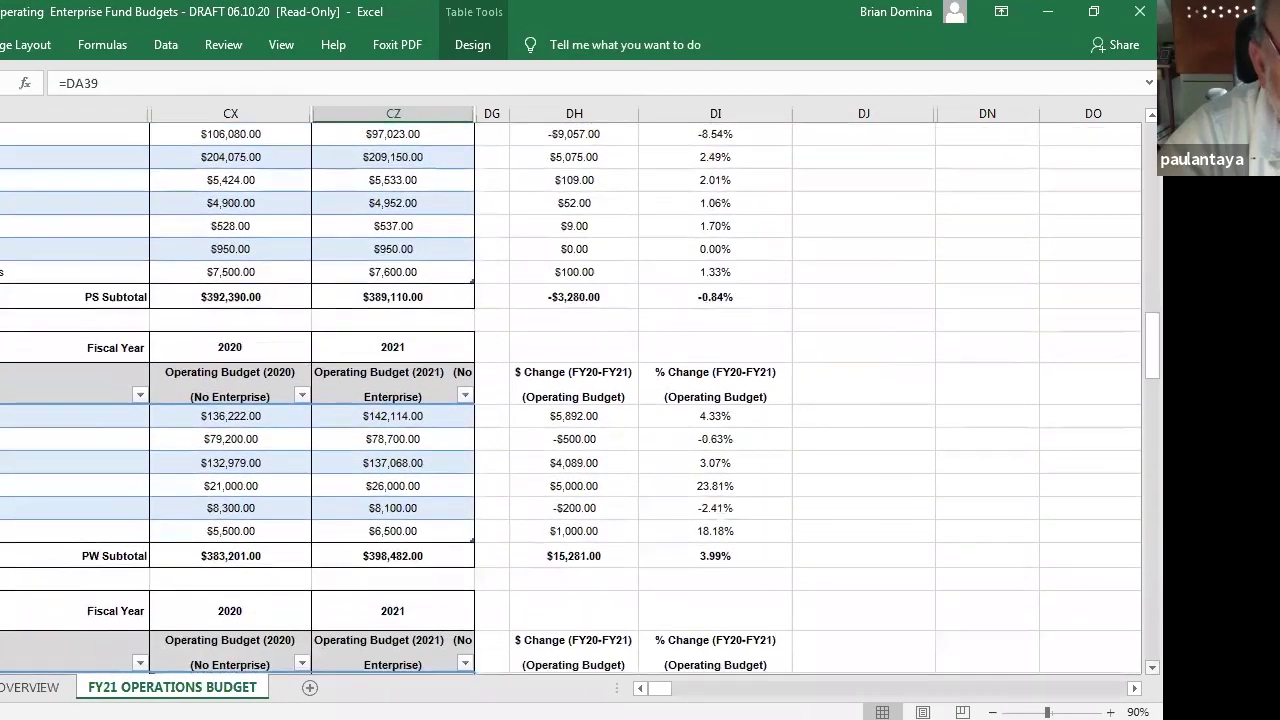
pyautogui.scroll(-1, 570, 400)
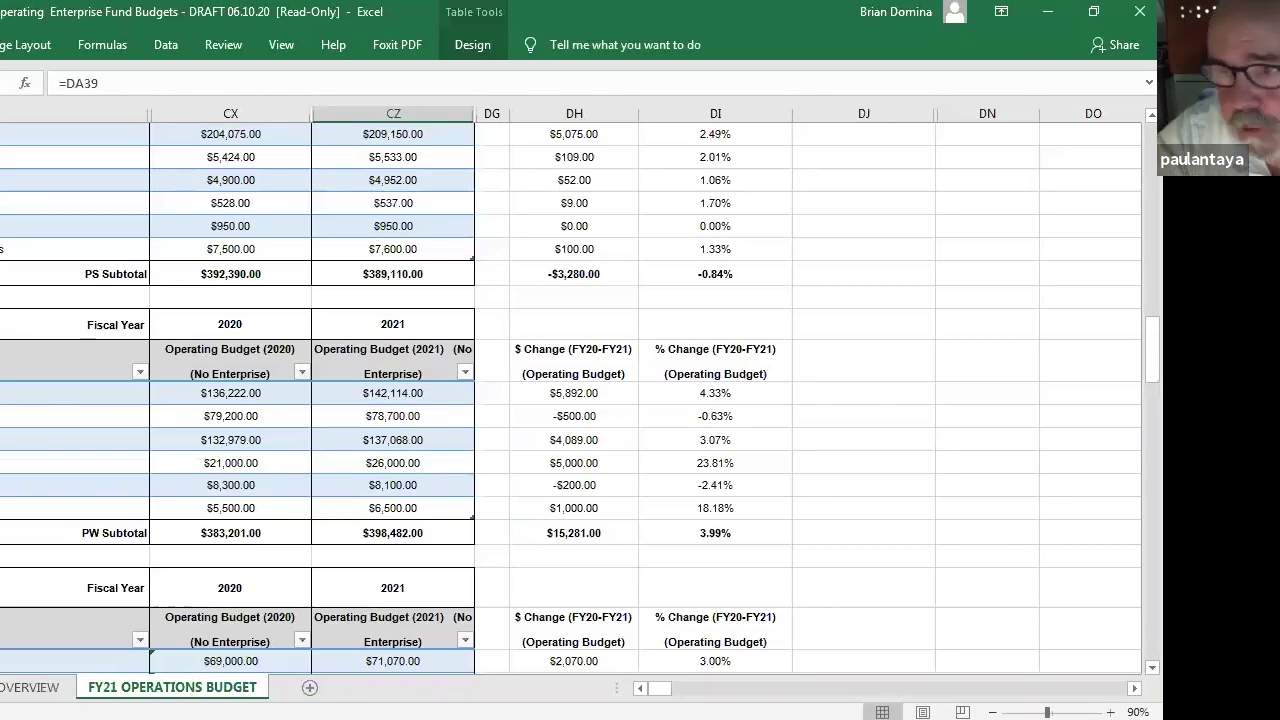
# - Examine the school operations, debt, town operating budget and enterprise fund totals at the end of the budget sheet
pyautogui.scroll(-15, 570, 397)
pyautogui.scroll(-8, 570, 397)
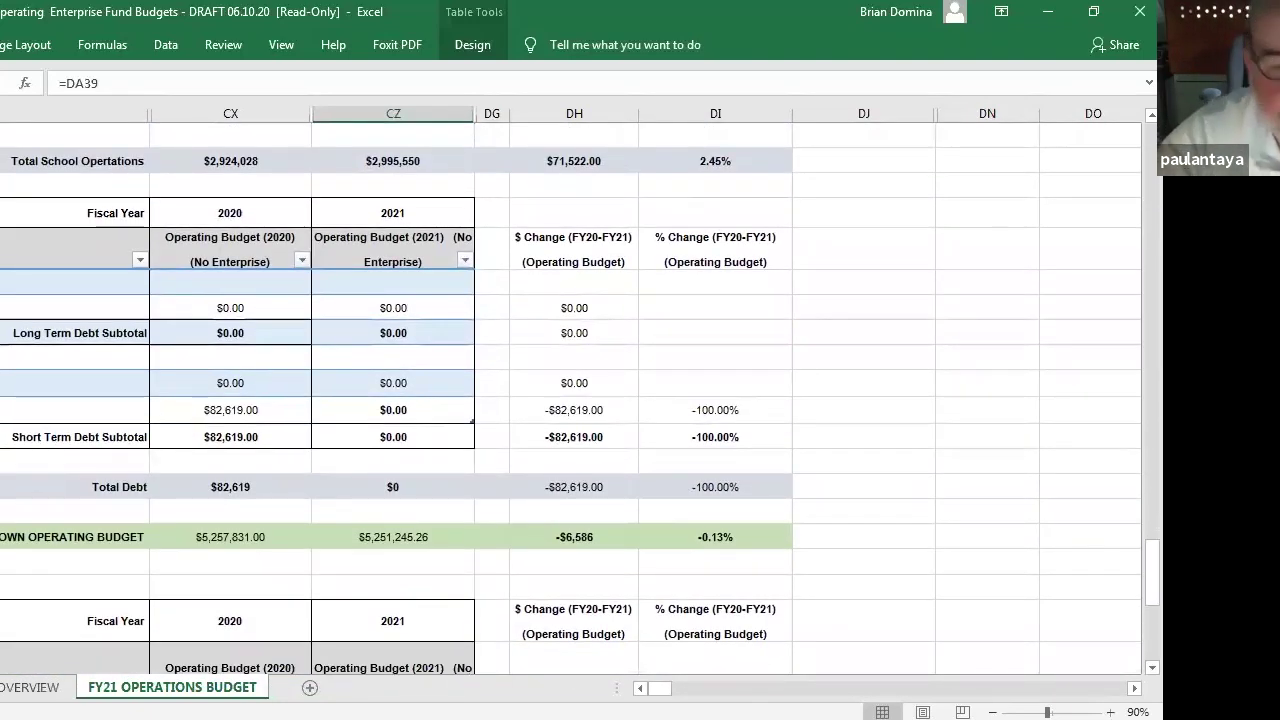
pyautogui.scroll(-8, 570, 397)
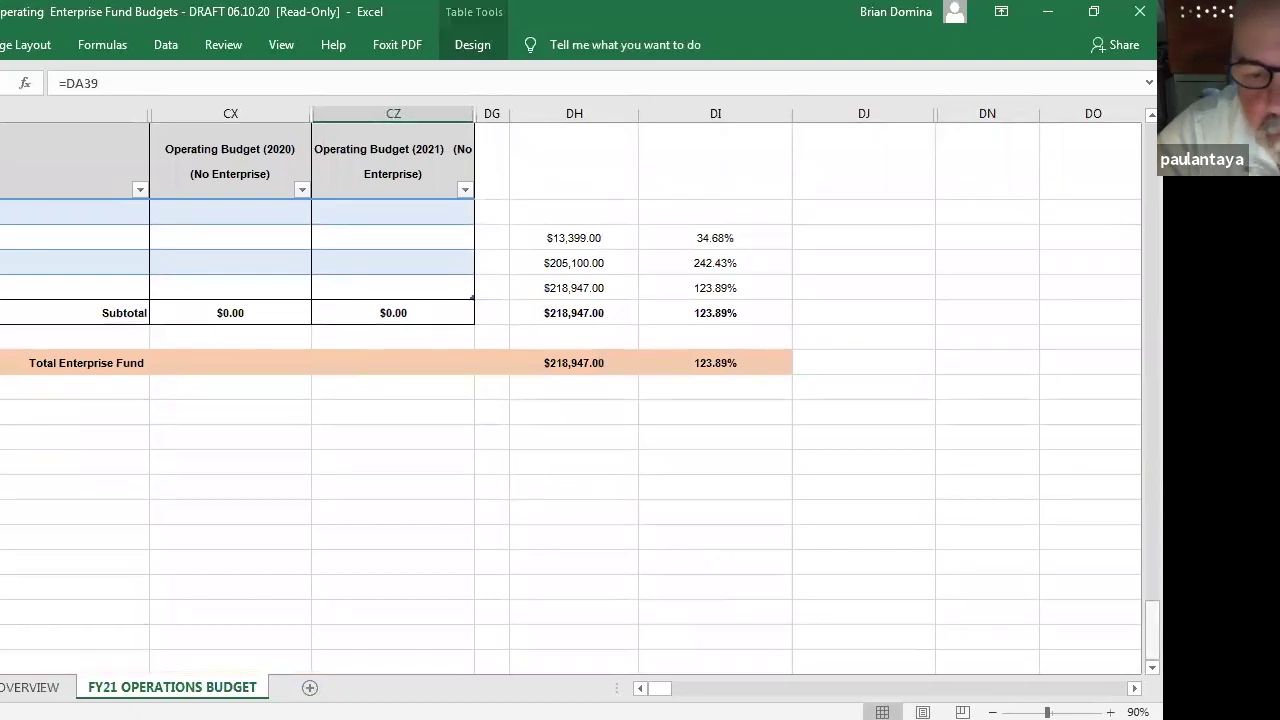
pyautogui.scroll(4, 570, 397)
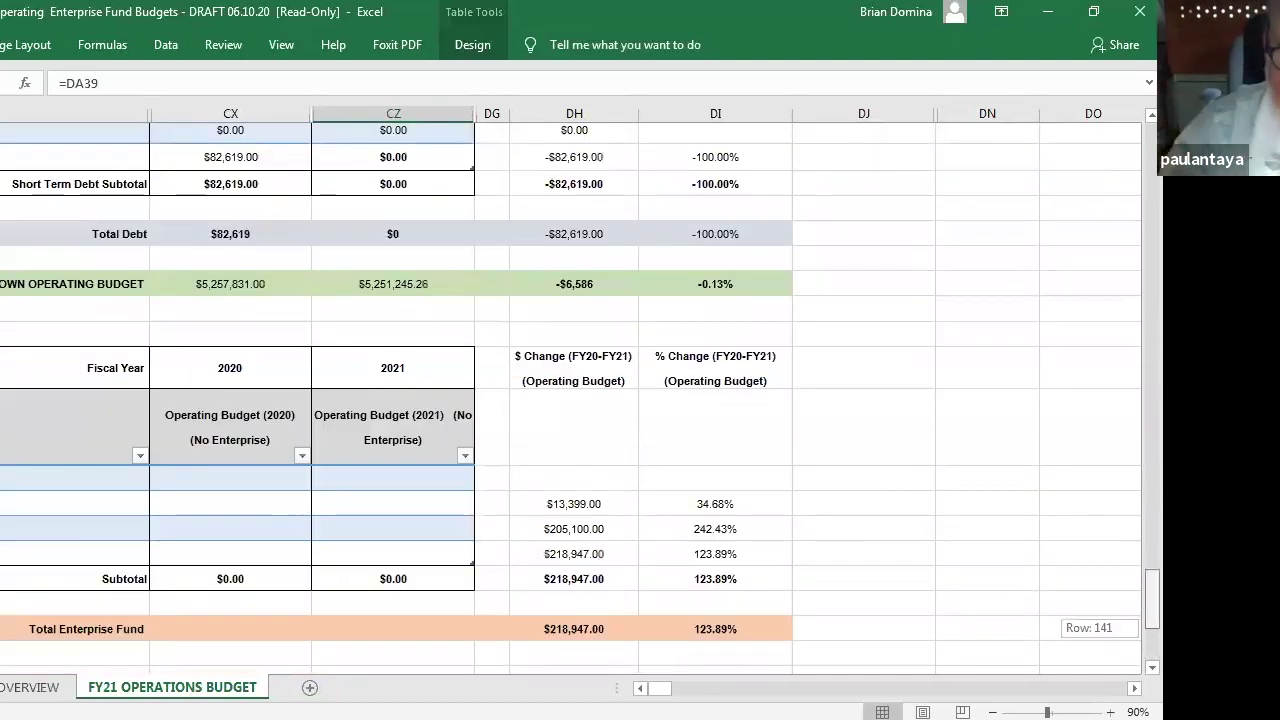
pyautogui.scroll(2, 570, 397)
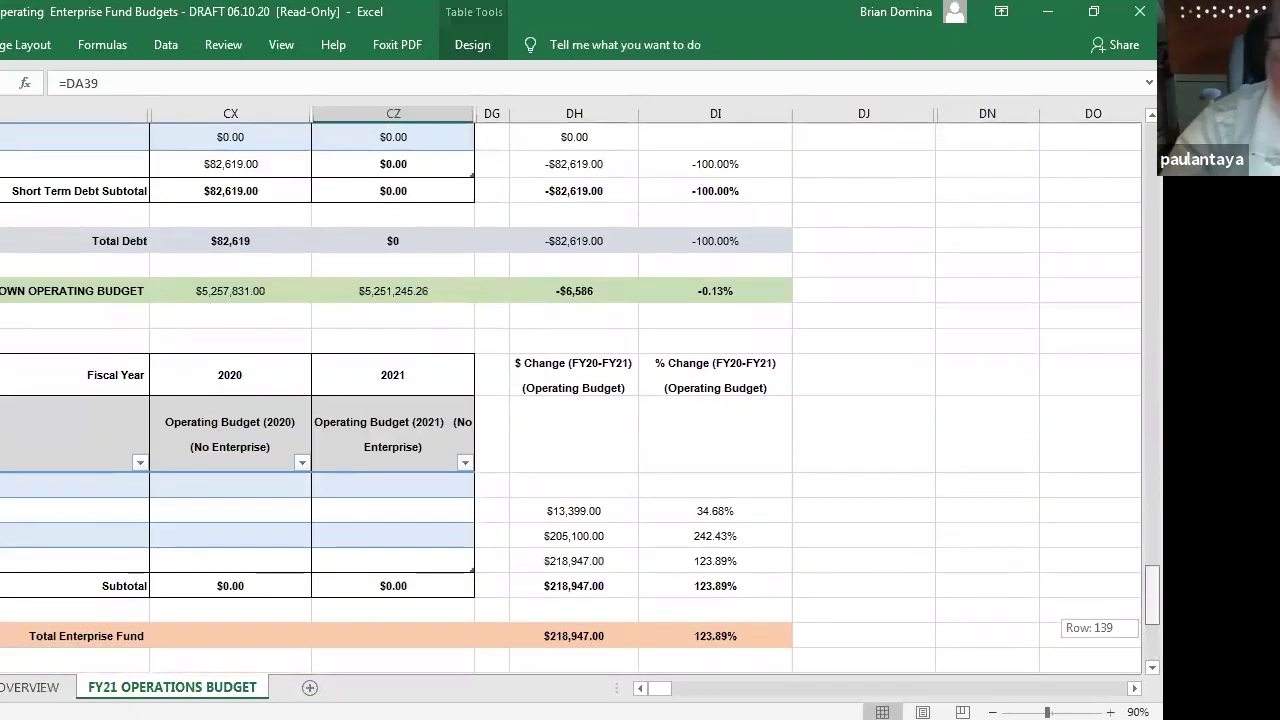
pyautogui.scroll(1, 570, 397)
pyautogui.scroll(5, 570, 397)
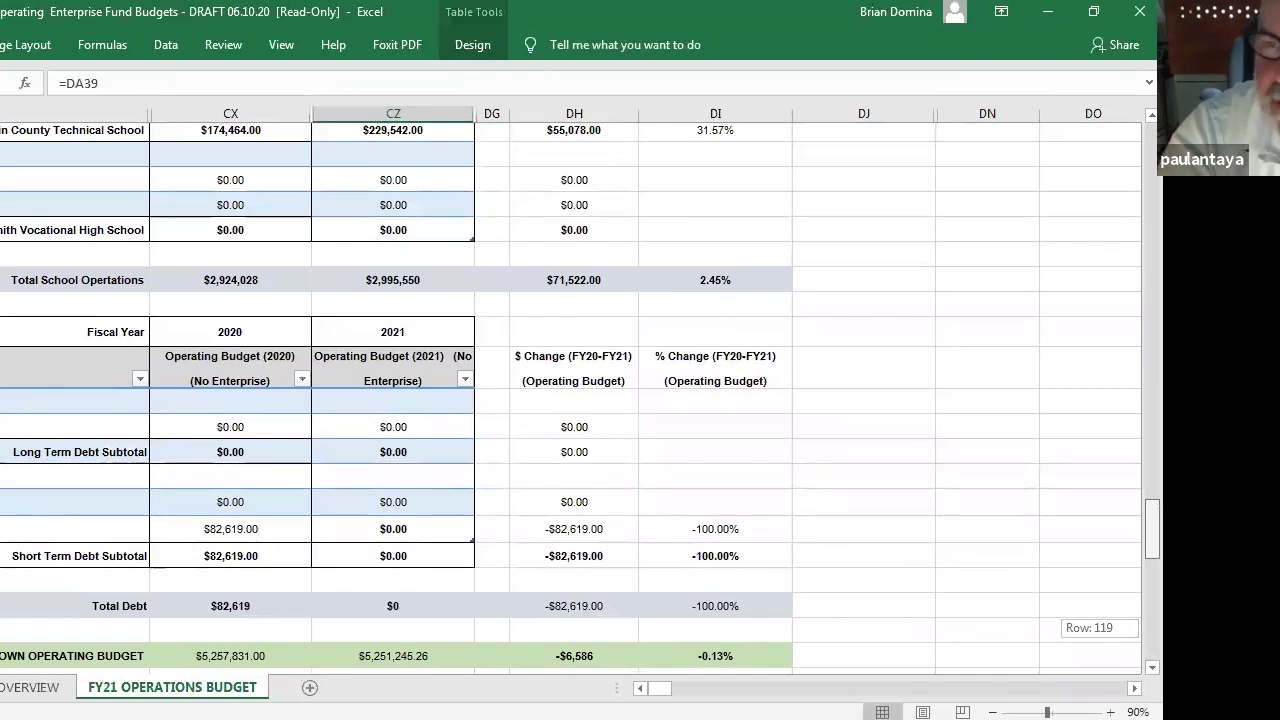
# - Return to the PW section and review the IB and U budget lines through Total Town Operations
pyautogui.moveTo(1152, 529); pyautogui.dragTo(1152, 361)
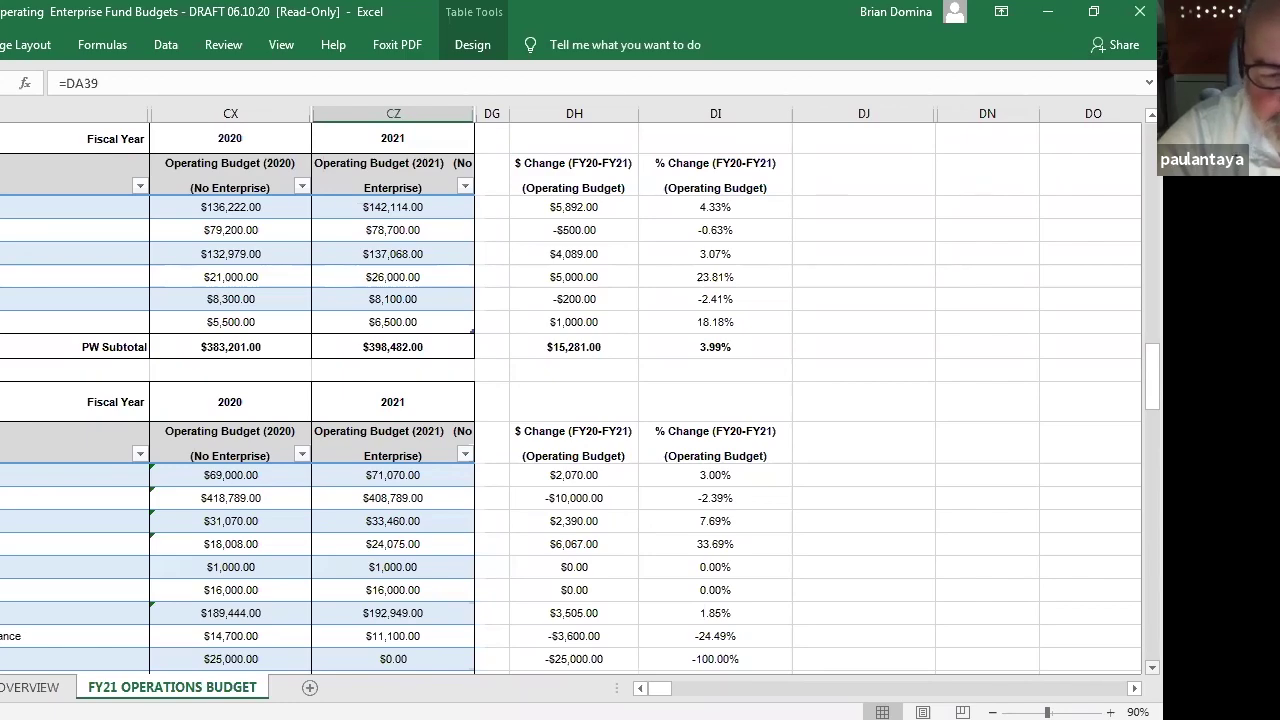
pyautogui.scroll(-2, 570, 400)
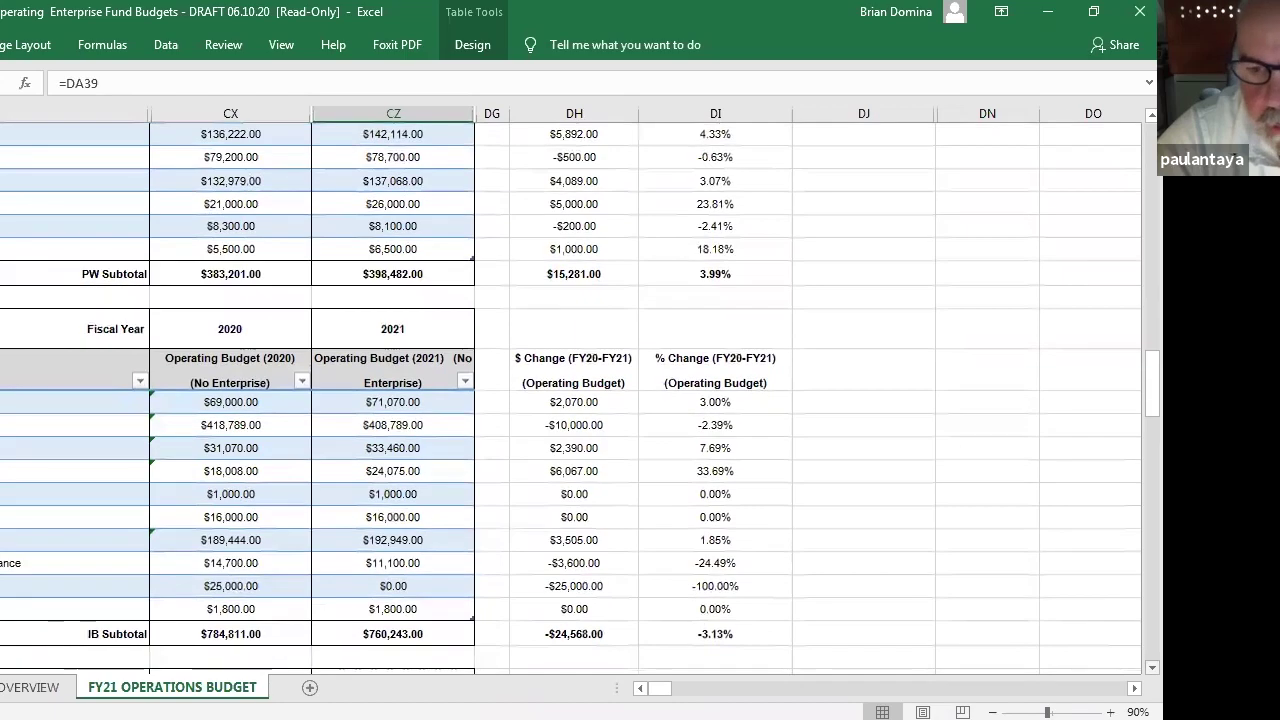
pyautogui.scroll(-1, 570, 400)
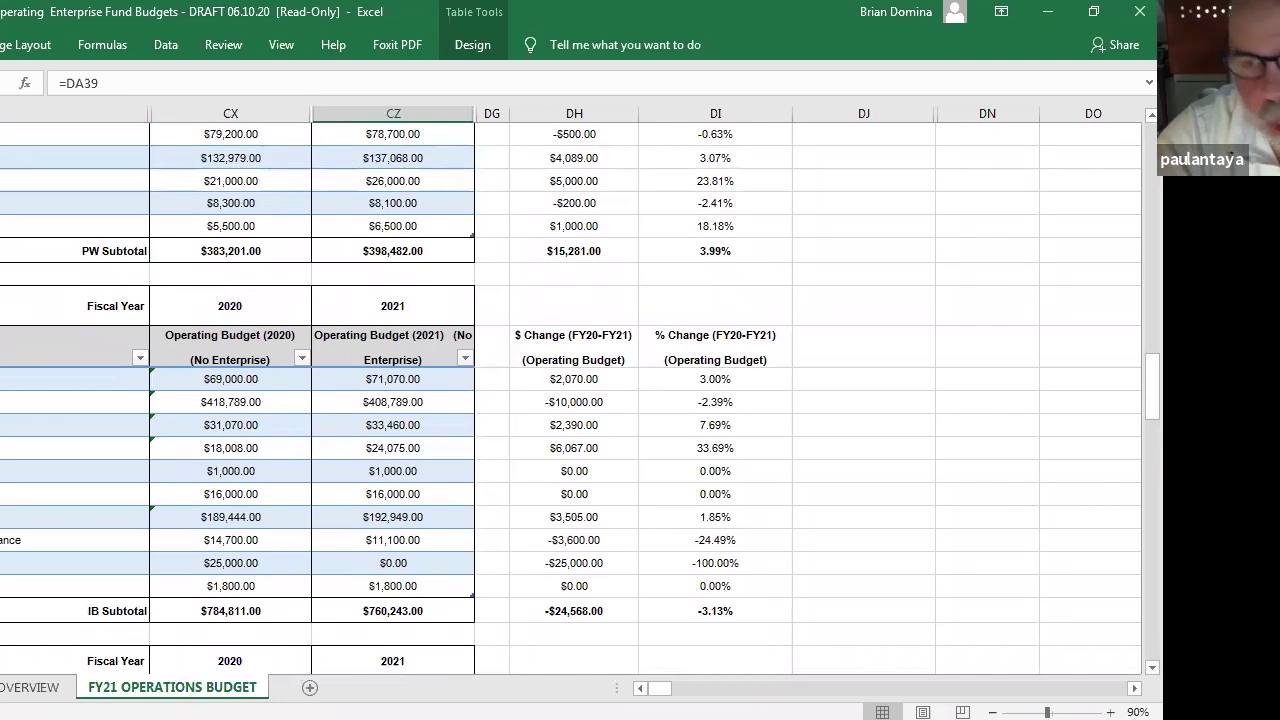
pyautogui.scroll(1, 580, 397)
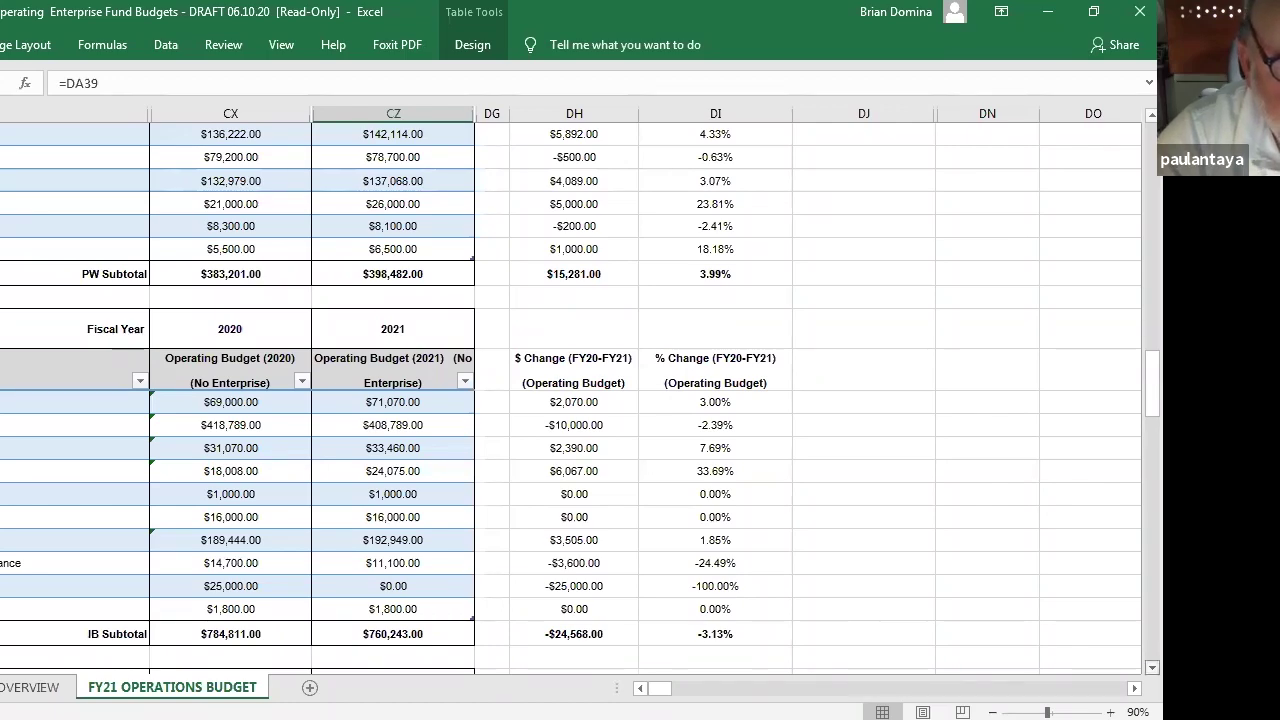
pyautogui.scroll(-4, 570, 400)
pyautogui.scroll(-3, 570, 400)
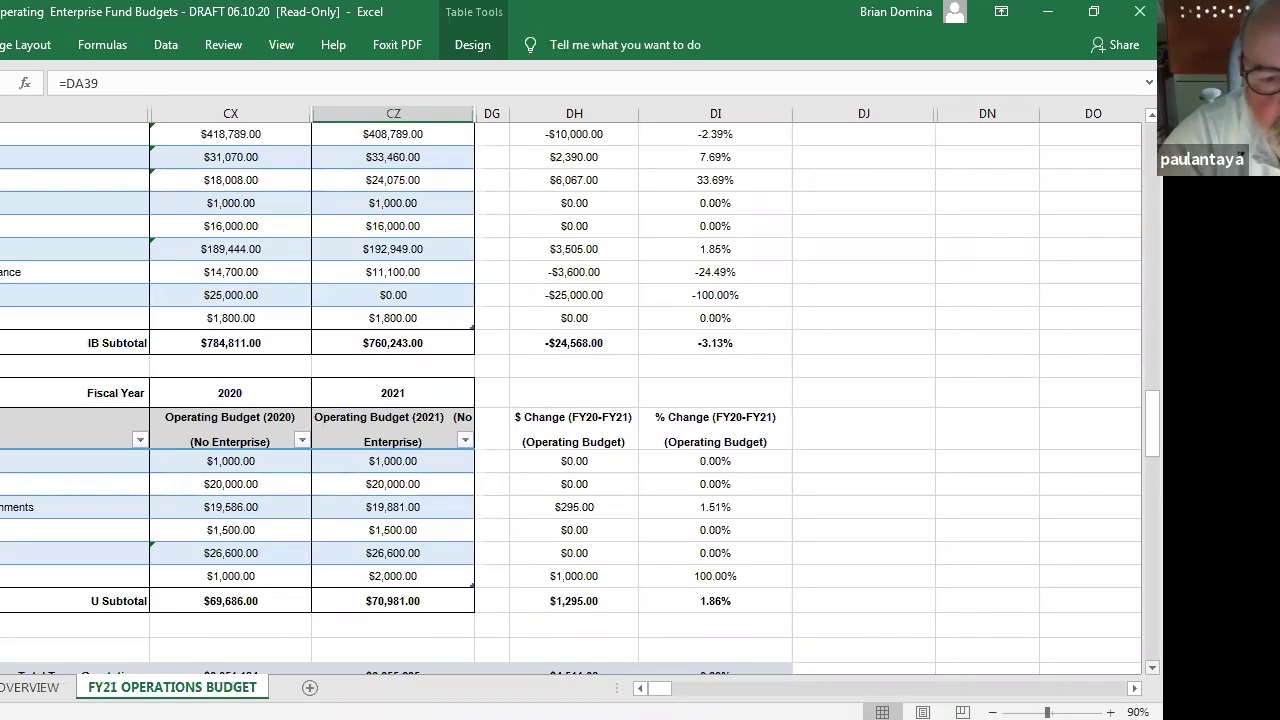
pyautogui.scroll(-2, 570, 394)
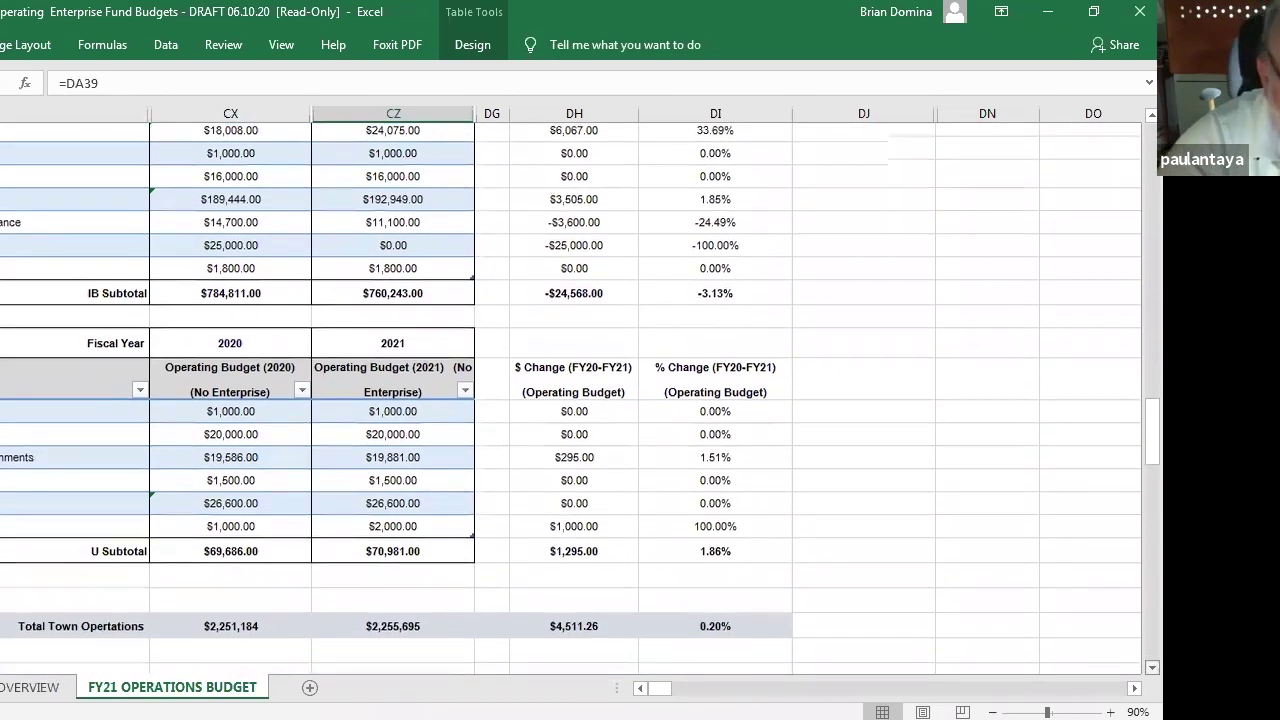
# - Review the FY20 and FY21 school operations and debt lines, then compare the town operating budget and enterprise fund totals
pyautogui.scroll(-5, 570, 394)
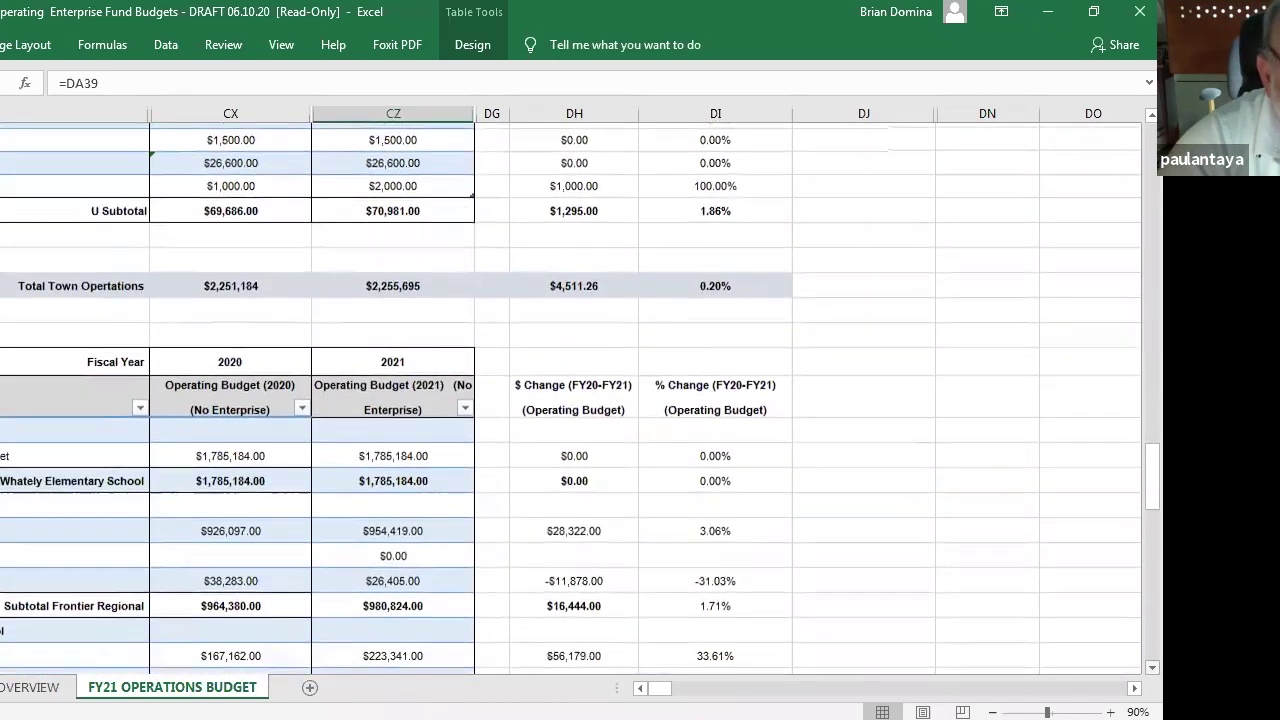
pyautogui.scroll(-2, 570, 394)
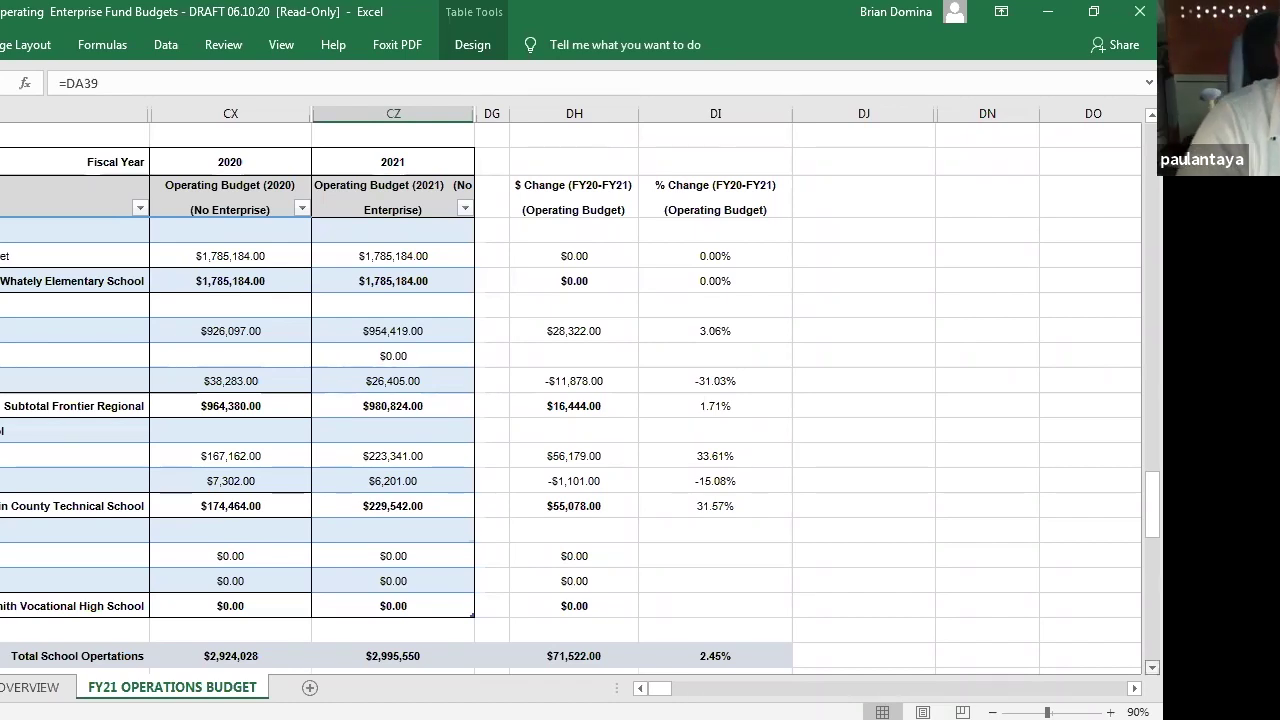
pyautogui.scroll(-4, 570, 400)
pyautogui.scroll(-1, 570, 400)
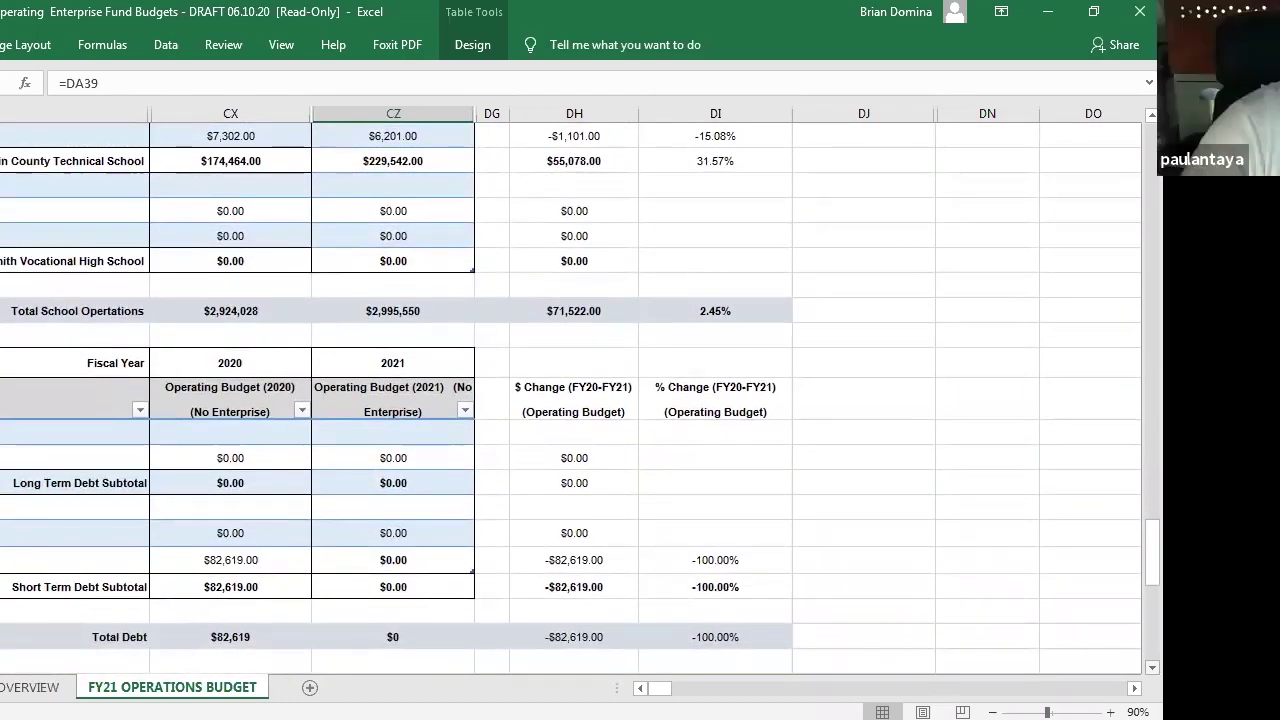
pyautogui.scroll(-1, 570, 400)
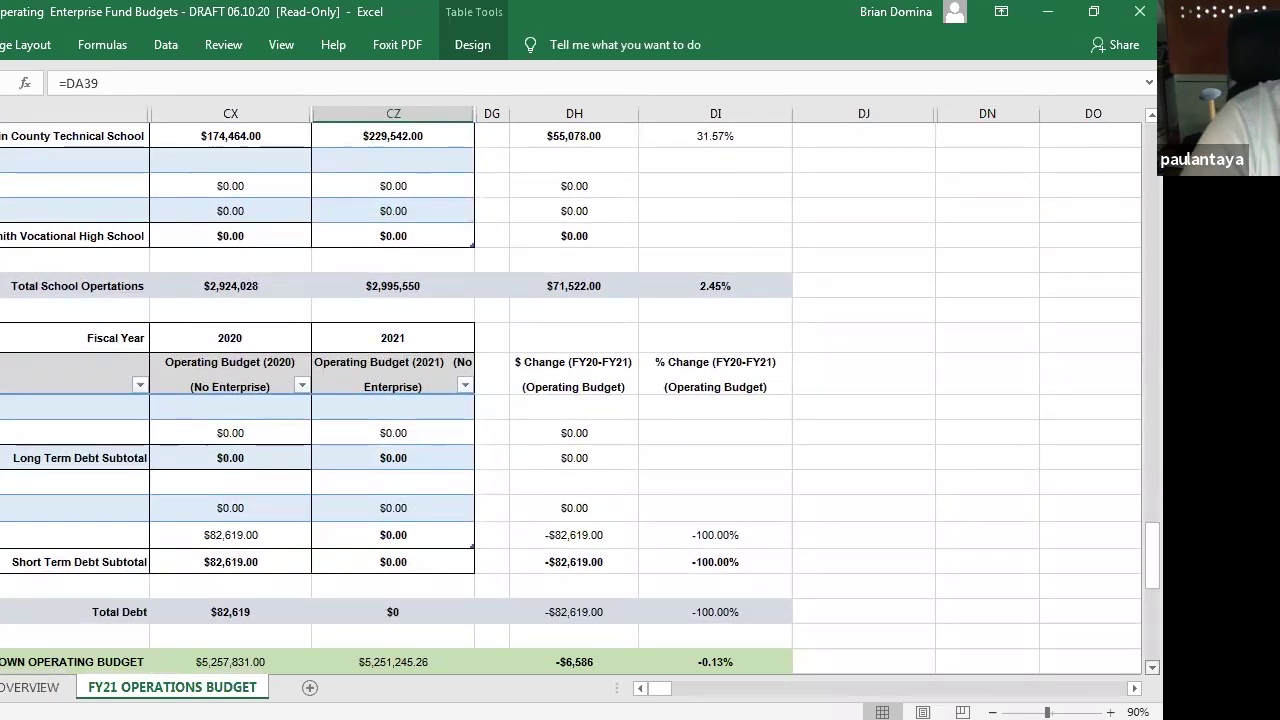
pyautogui.scroll(-2, 570, 400)
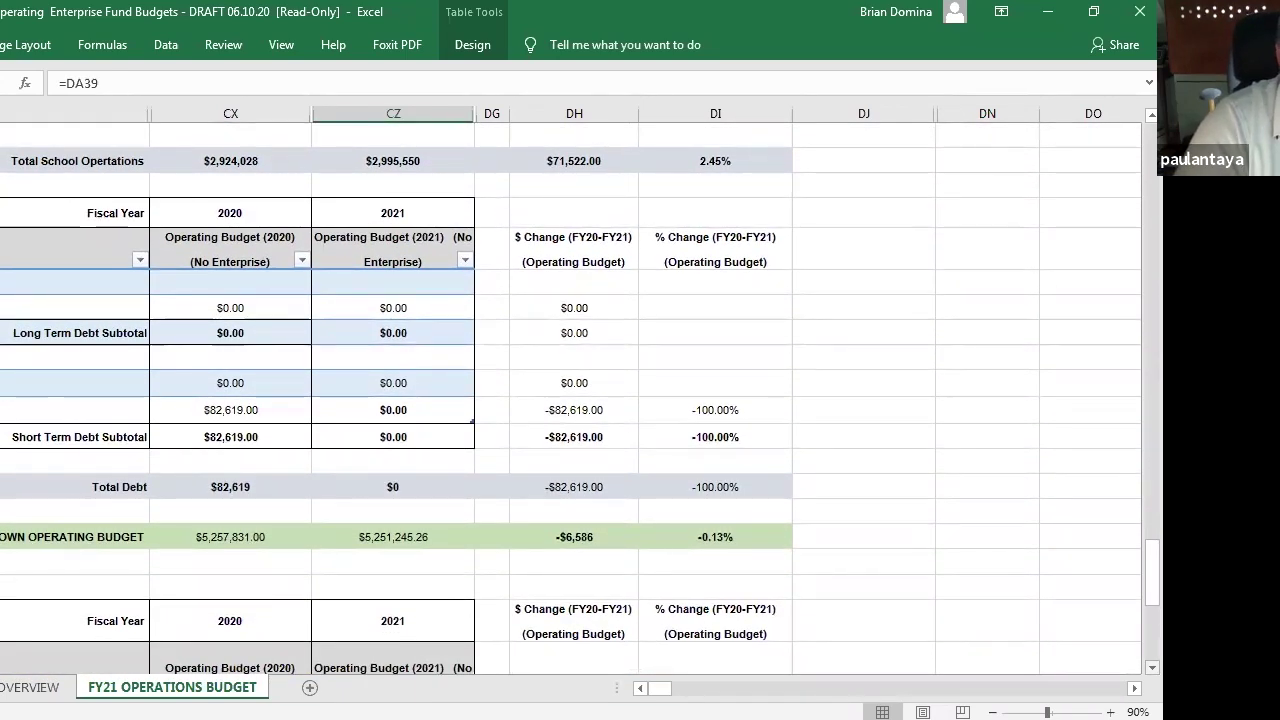
pyautogui.scroll(-1, 570, 400)
pyautogui.scroll(-3, 570, 400)
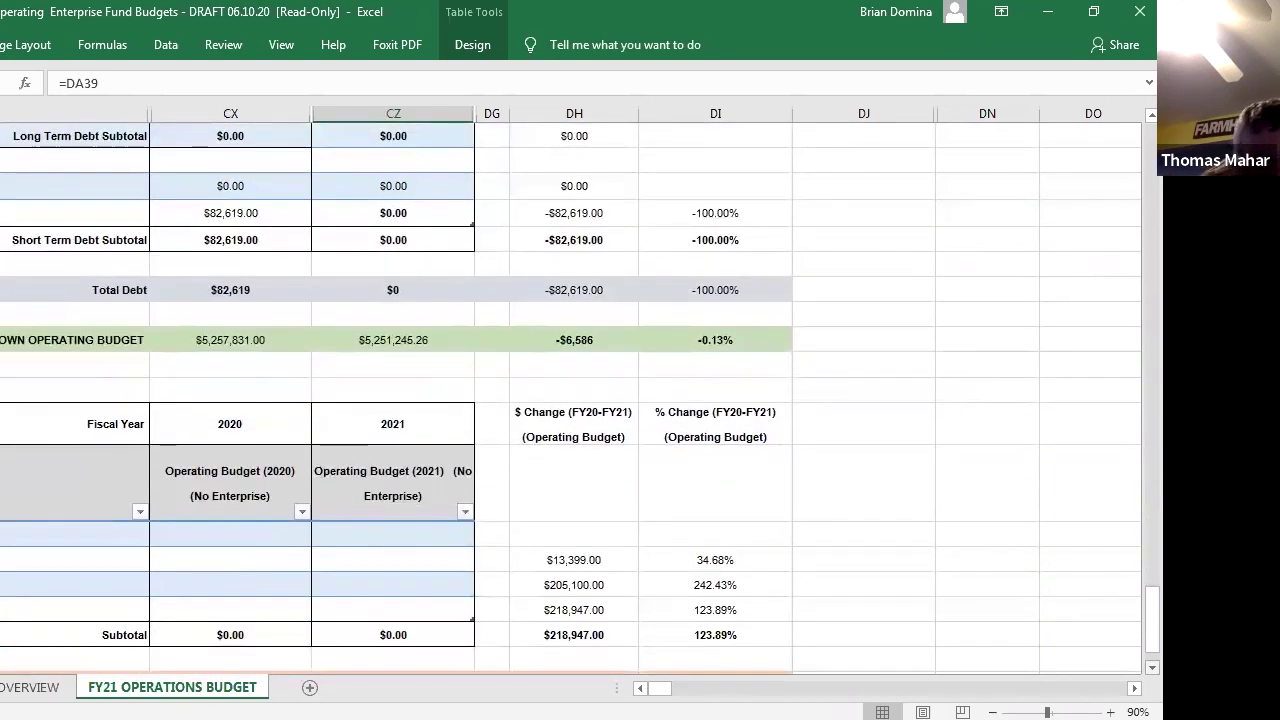
pyautogui.scroll(-1, 570, 400)
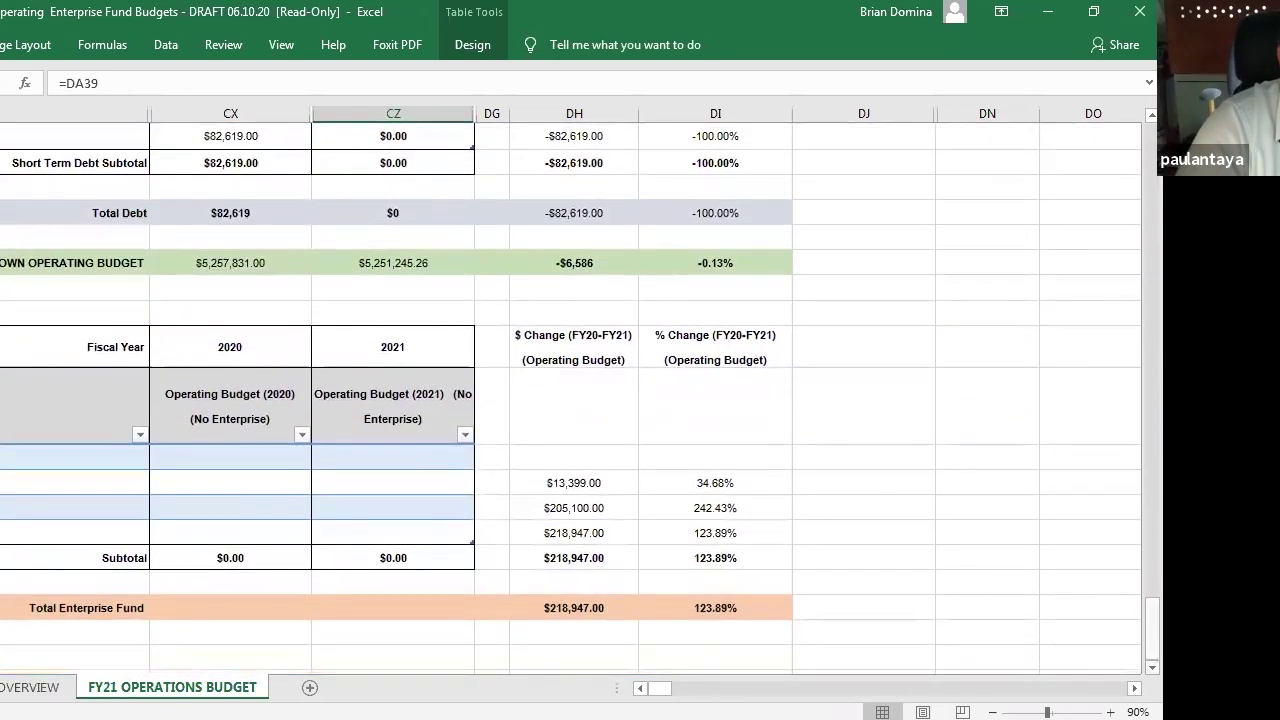
pyautogui.moveTo(1152, 625); pyautogui.dragTo(1152, 578)
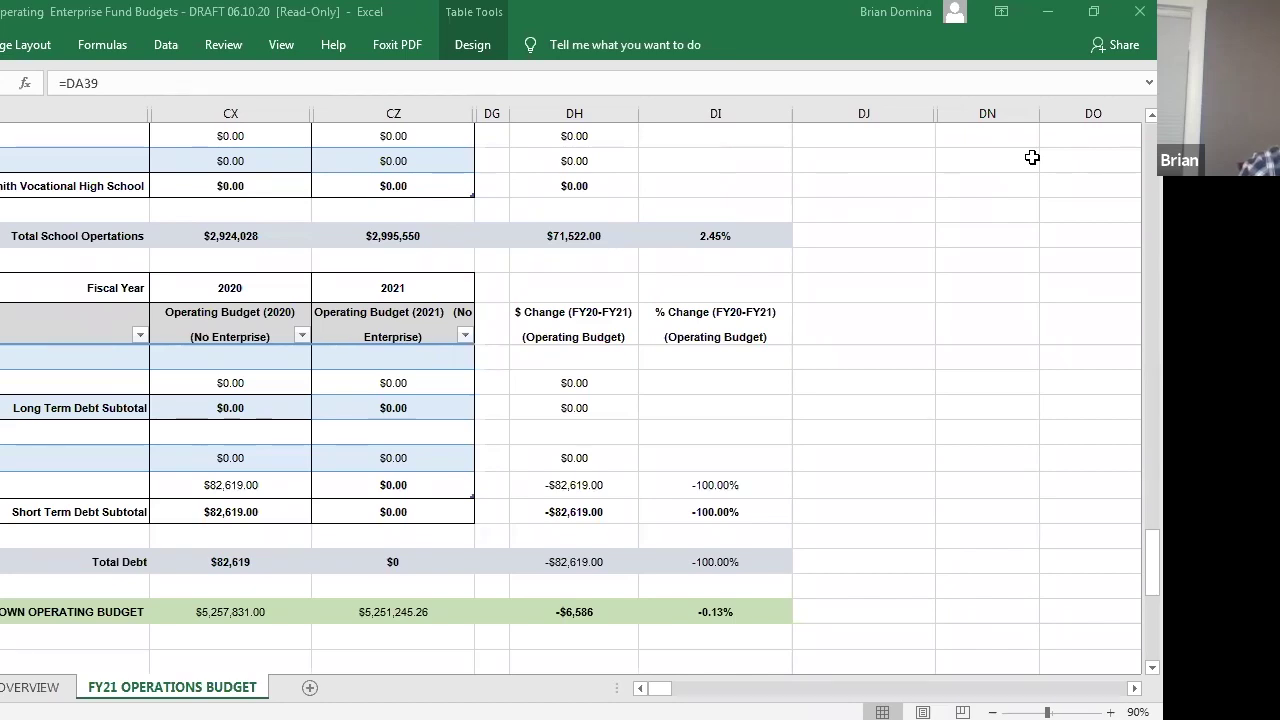
# - Switch to the 2020 Annual Town Meeting Warrant draft in Word and set its zoom to 105%
pyautogui.hotkey('alt', 'Tab')
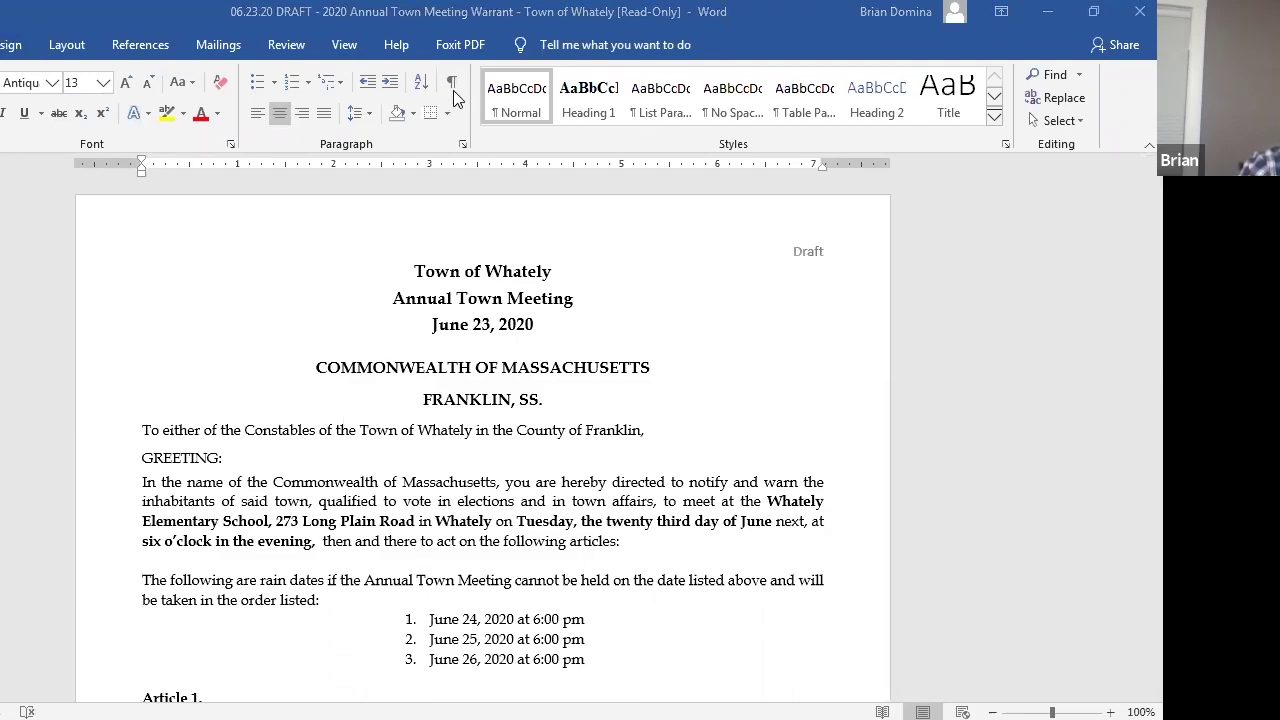
pyautogui.click(343, 44)
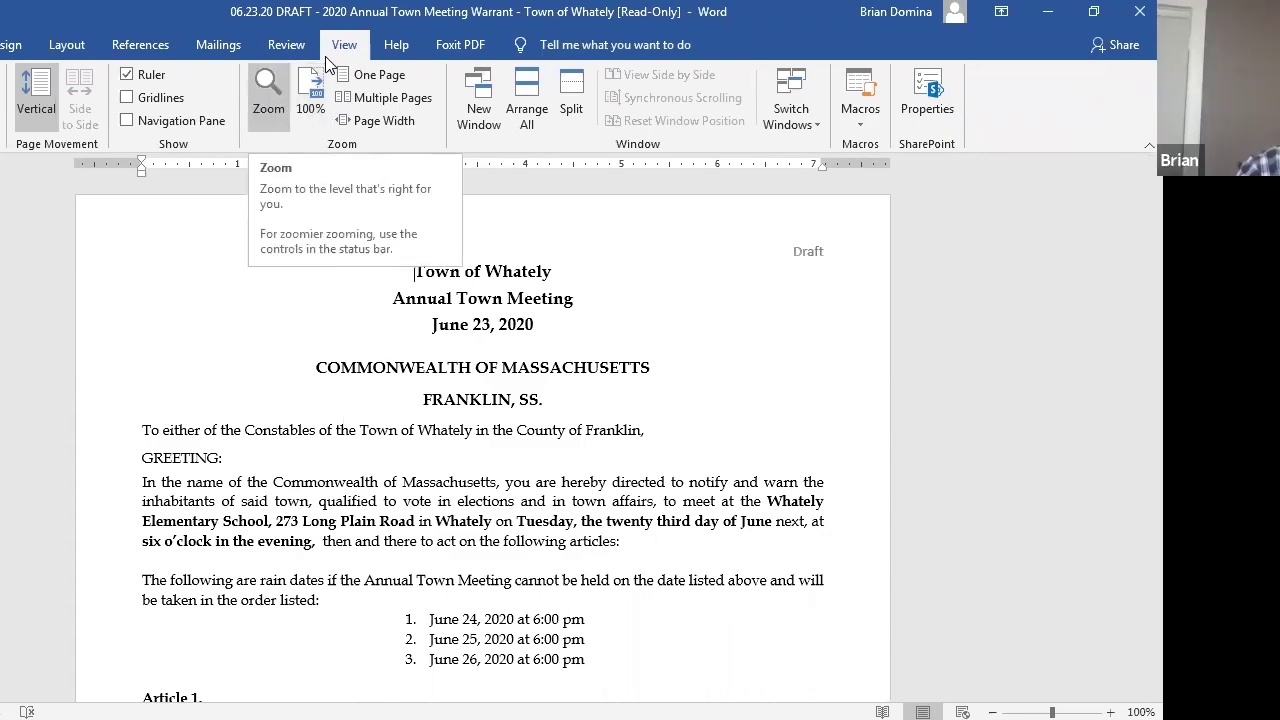
pyautogui.click(268, 97)
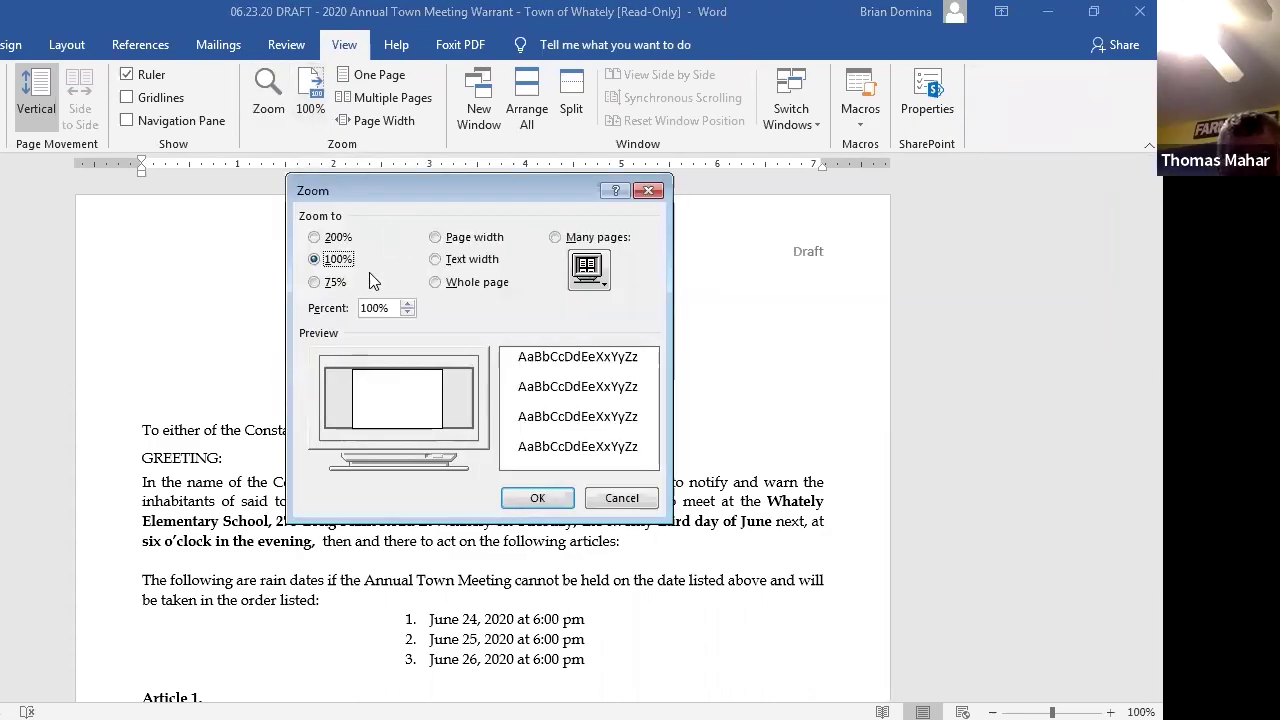
pyautogui.click(407, 304)
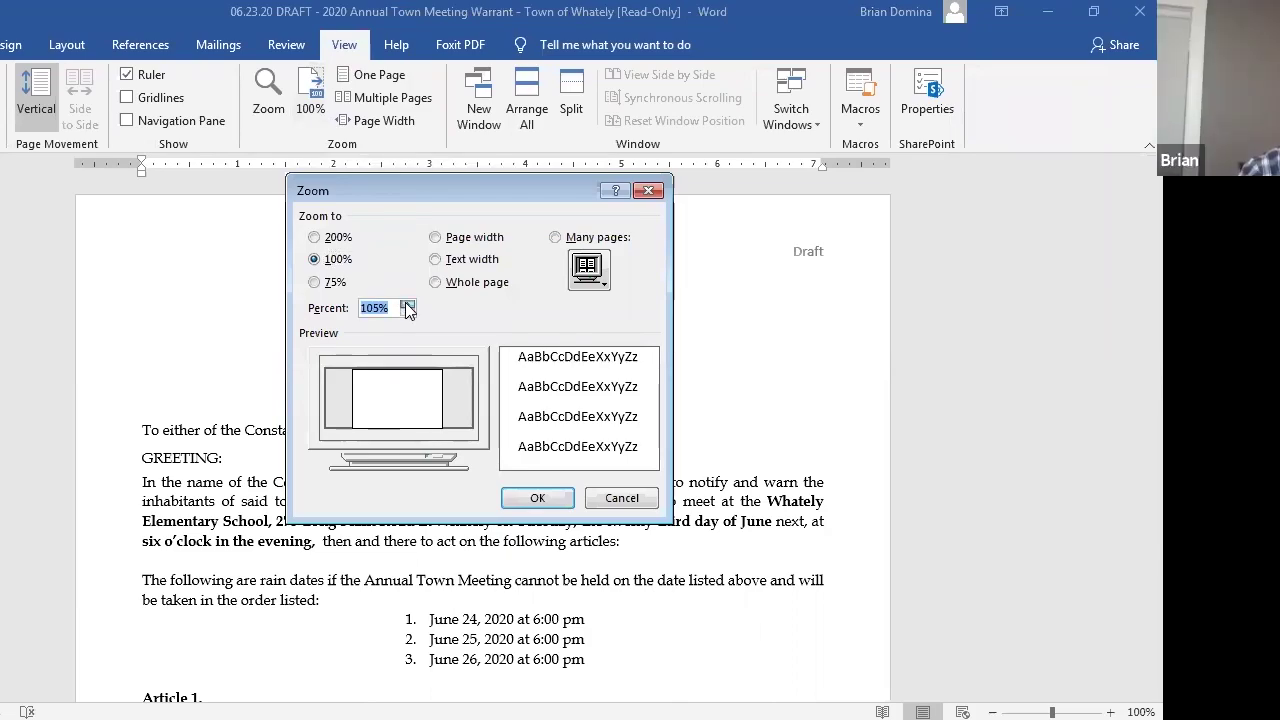
pyautogui.click(540, 498)
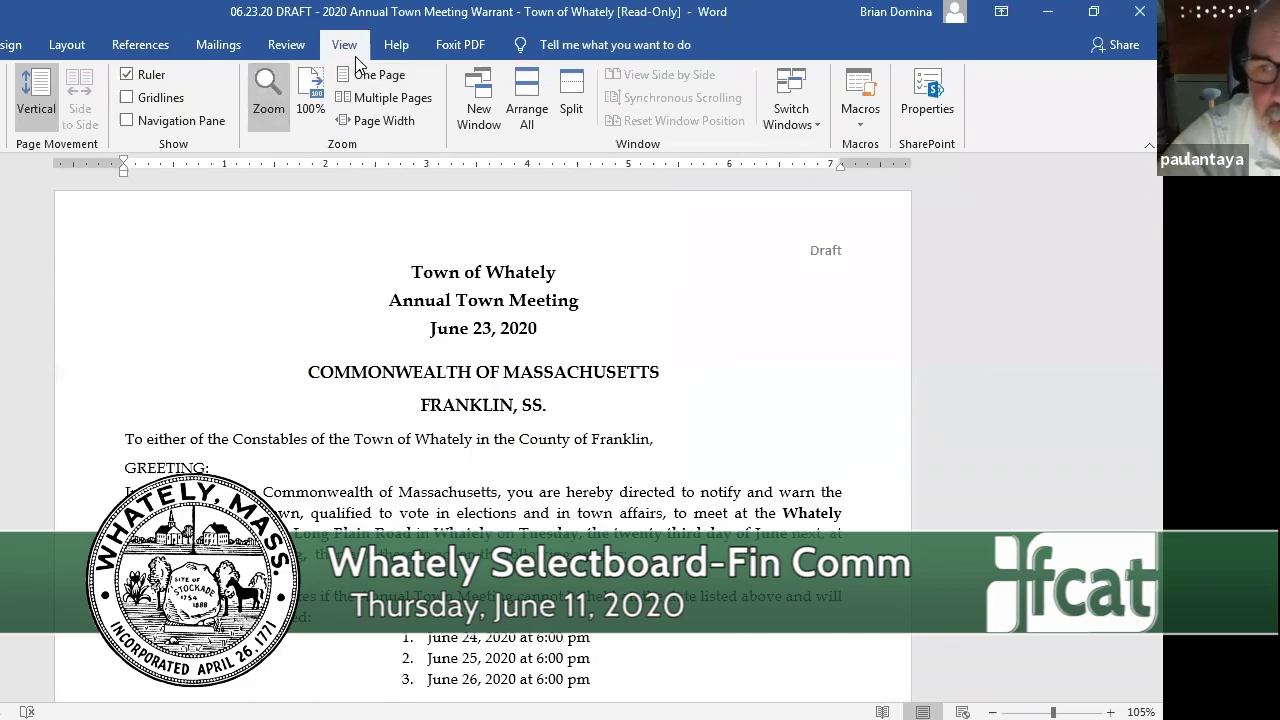
# - Enlarge the warrant document's zoom to 120%
pyautogui.click(408, 304)
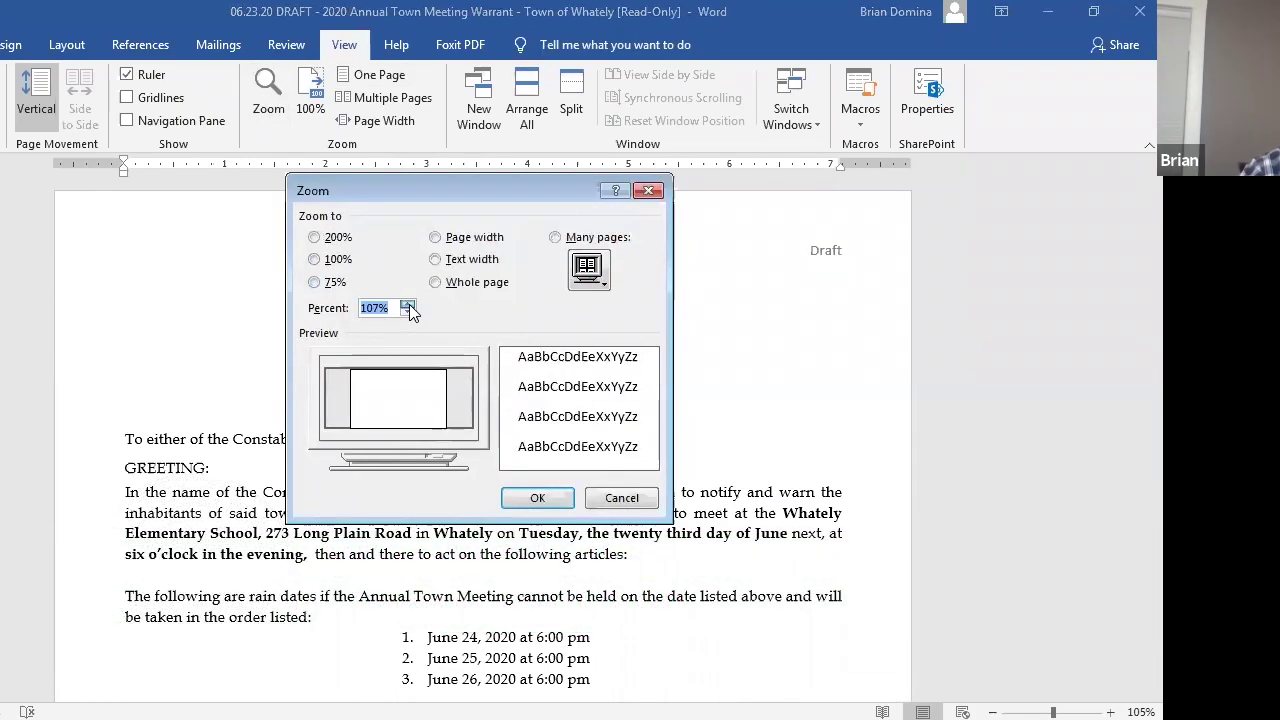
pyautogui.click(408, 304)
pyautogui.click(408, 304)
pyautogui.click(408, 304)
pyautogui.click(408, 304)
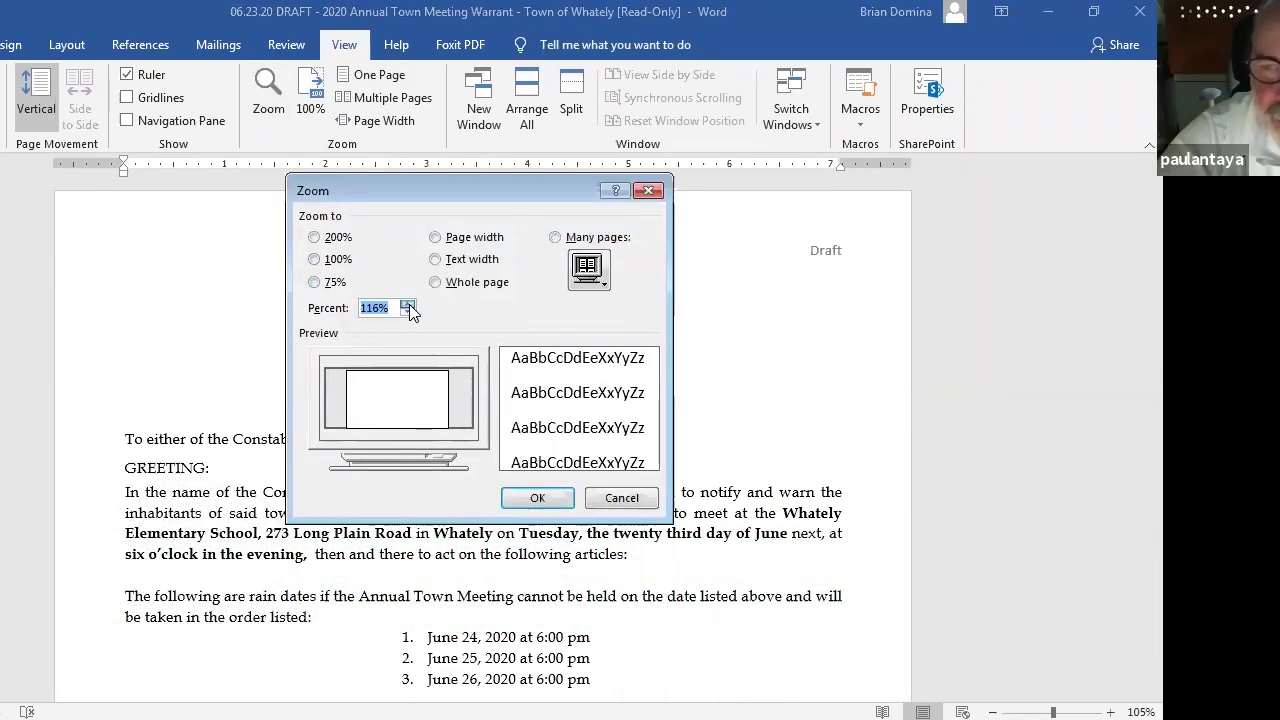
pyautogui.click(408, 305)
pyautogui.click(408, 305)
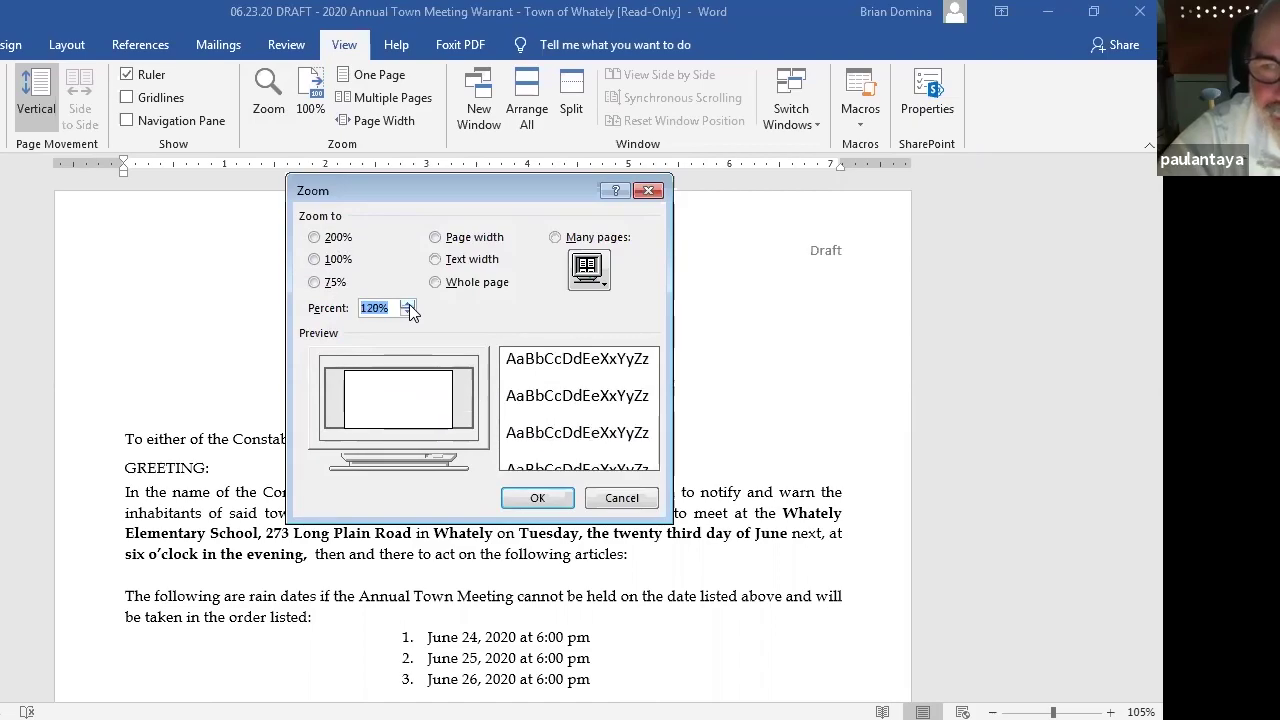
pyautogui.click(546, 502)
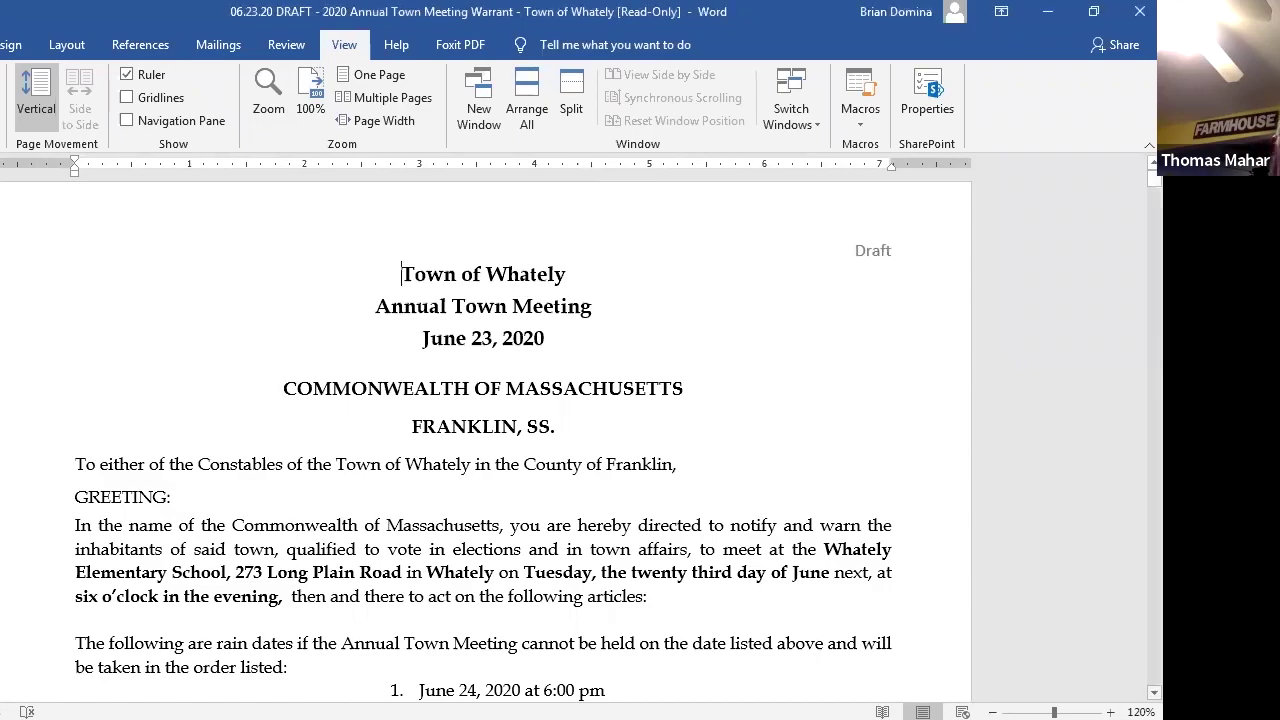
# - Read through the warrant from the meeting notice and rain dates to Articles 1 through 5
pyautogui.scroll(-4, 485, 440)
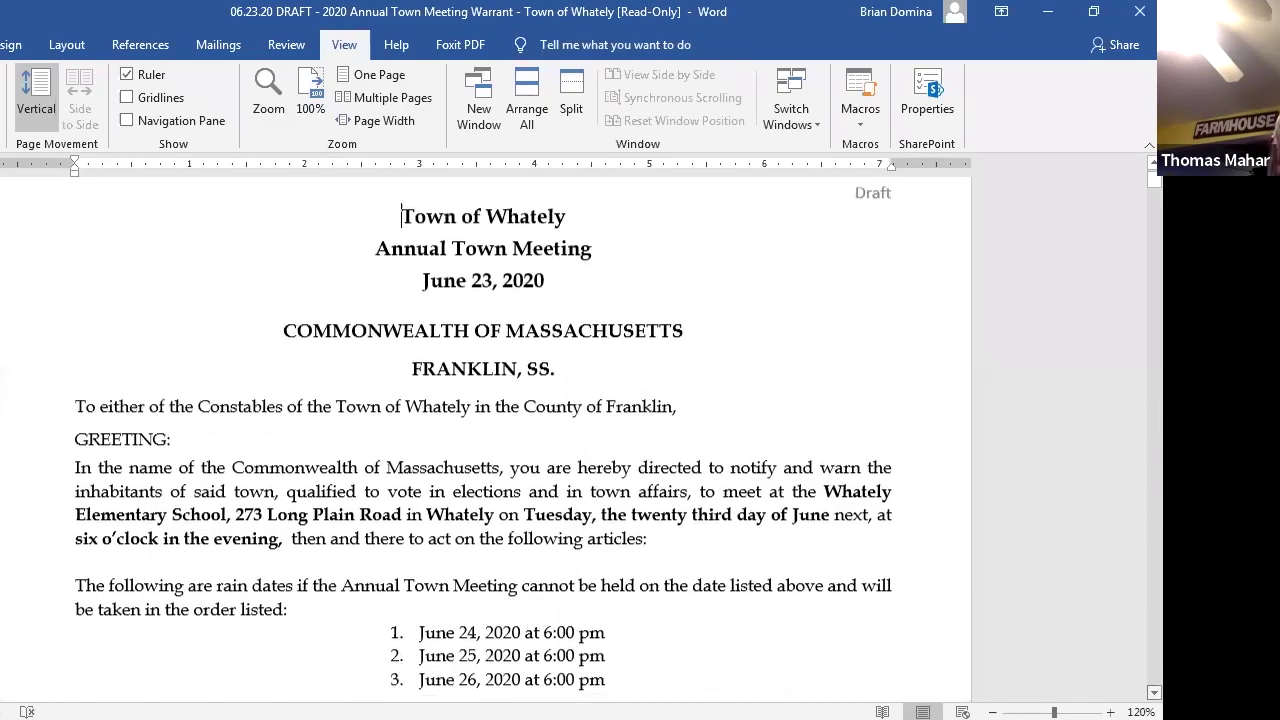
pyautogui.scroll(-4, 485, 440)
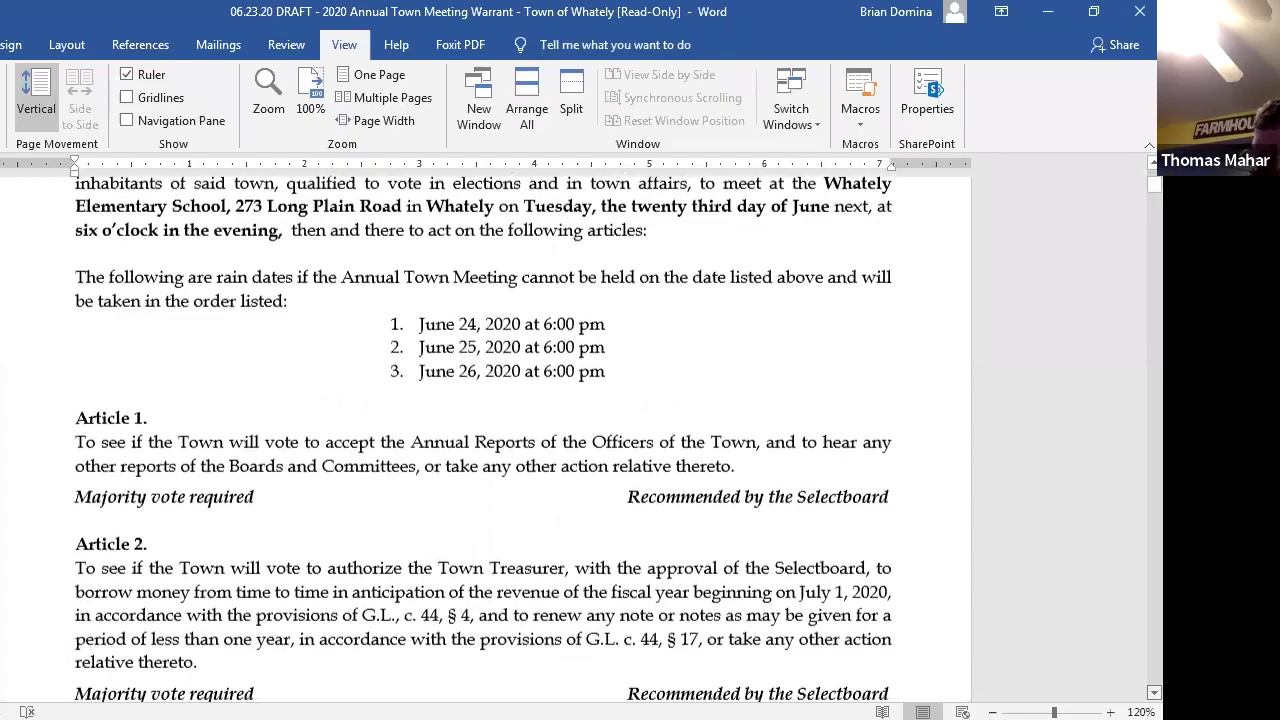
pyautogui.scroll(-6, 485, 440)
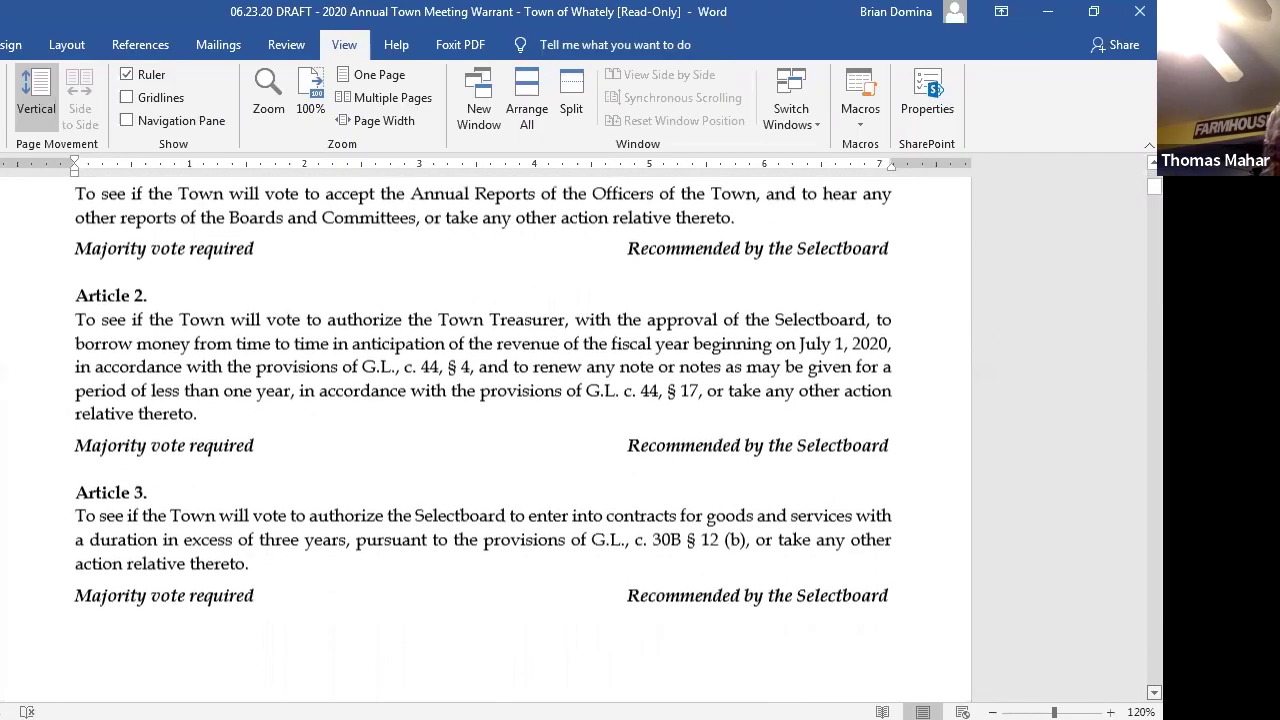
pyautogui.scroll(-2, 485, 440)
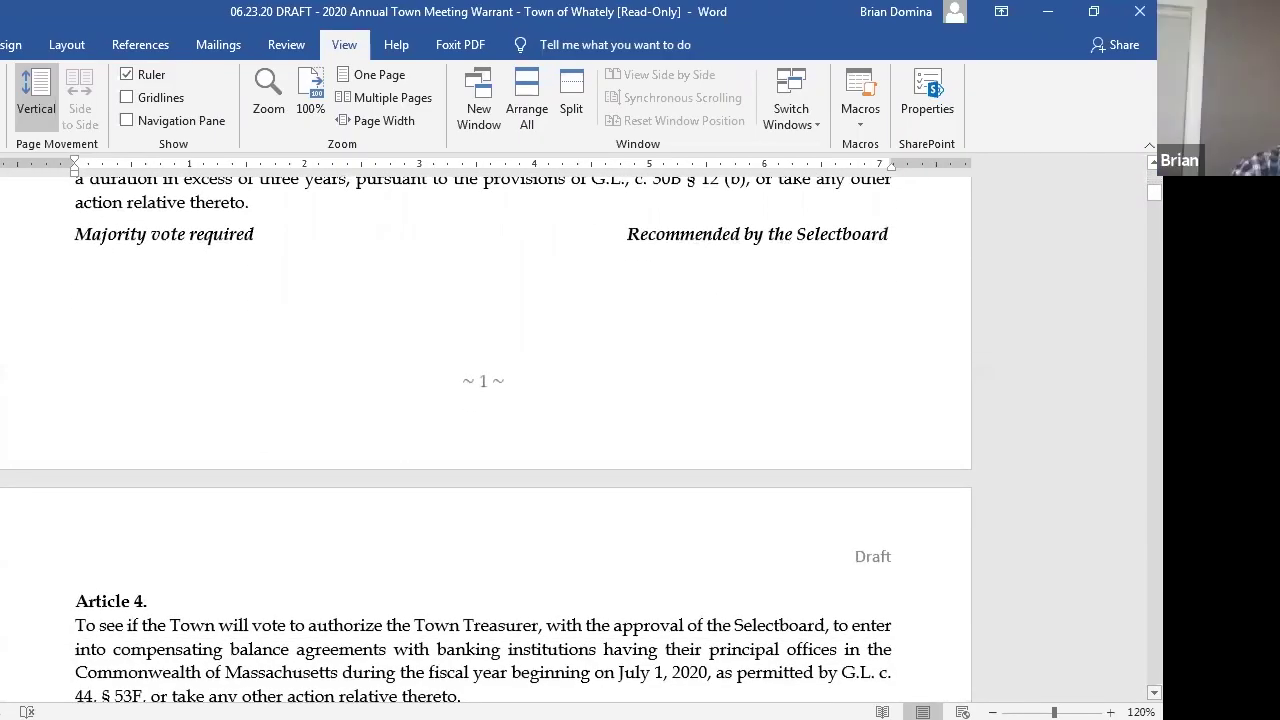
pyautogui.scroll(-6, 485, 440)
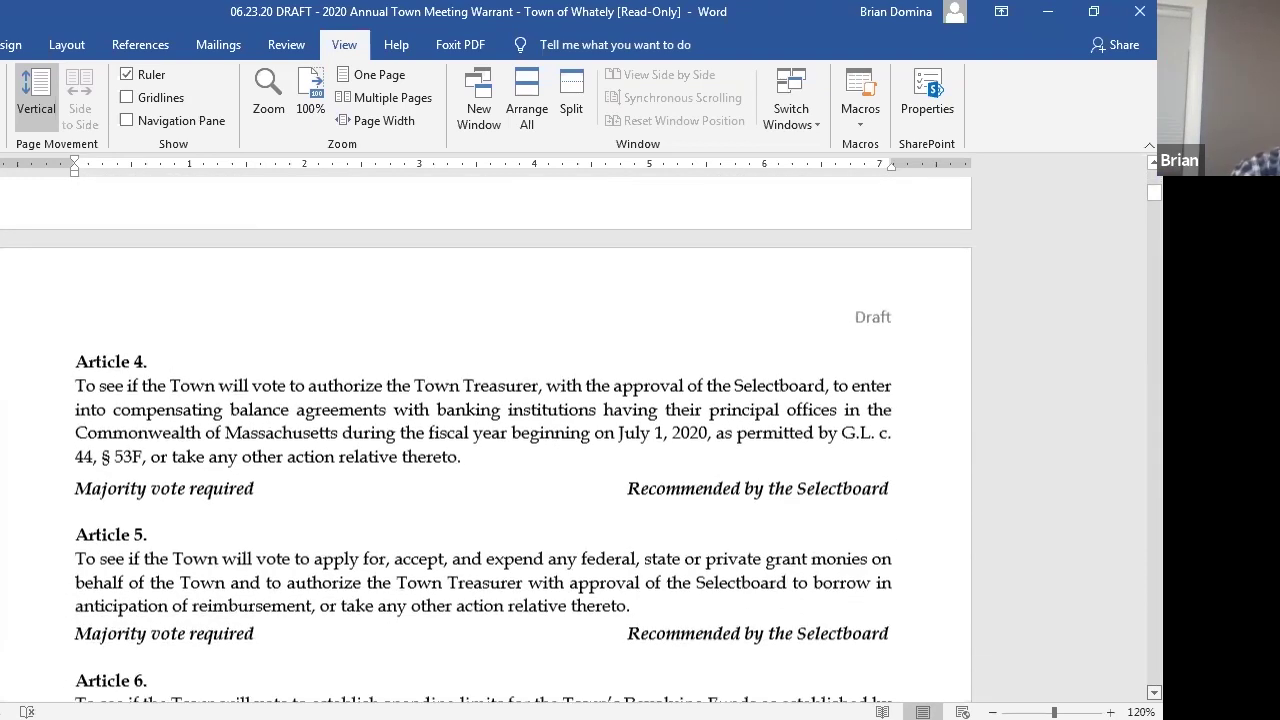